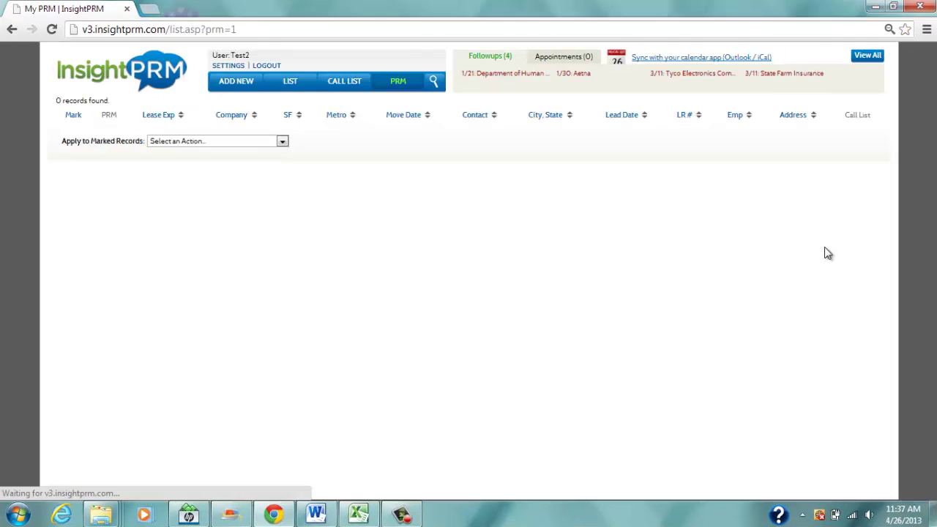
Open the LIST view showing all 10,849 lead records with company, lease and contact columns.
left_click(289, 83)
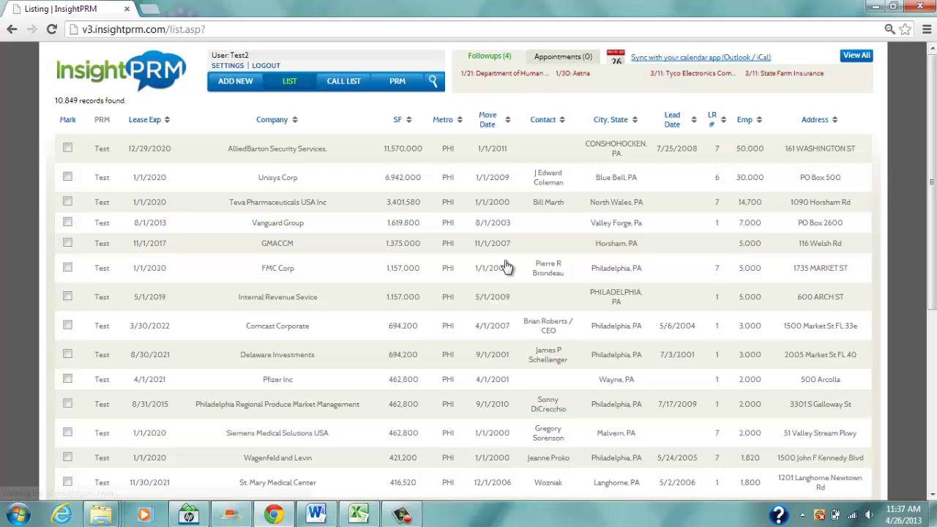
Search leads by Lead Date 03/05/2013, narrowing the listing to 191 records.
left_click(433, 82)
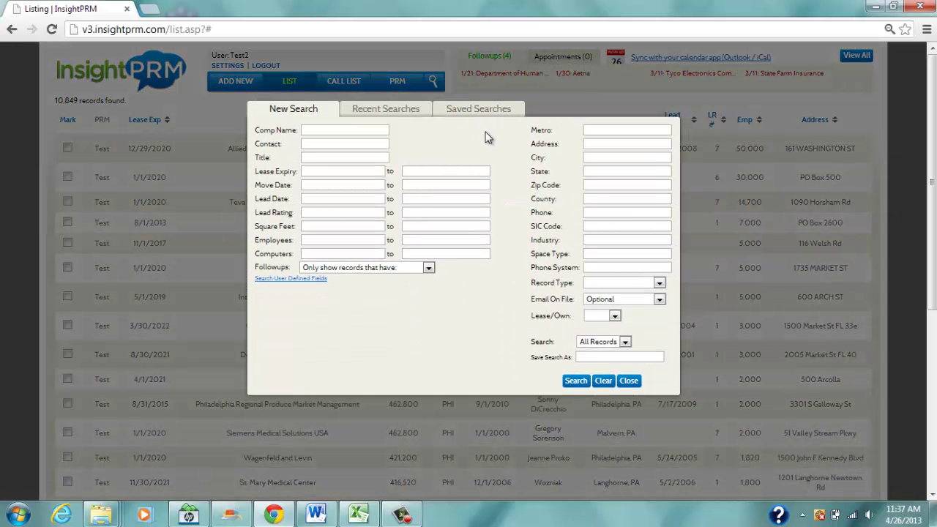
left_click(341, 198)
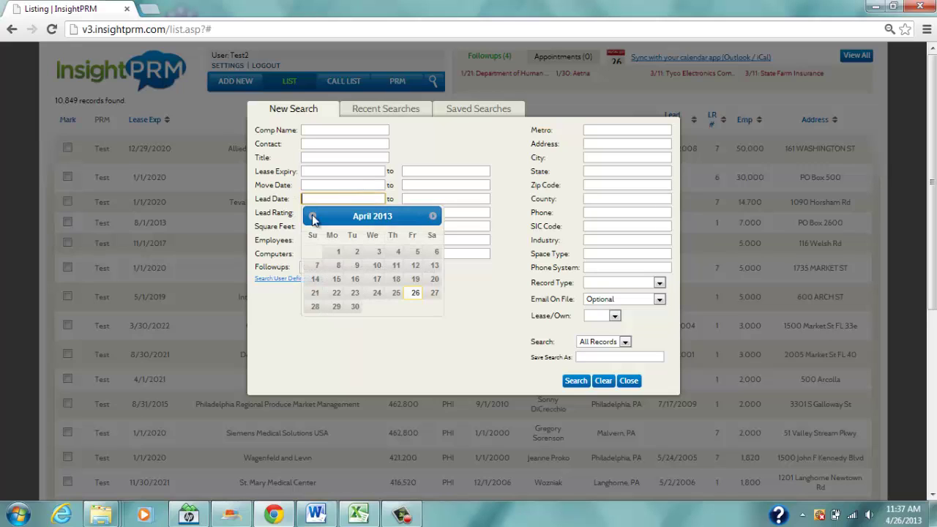
left_click(312, 216)
left_click(359, 268)
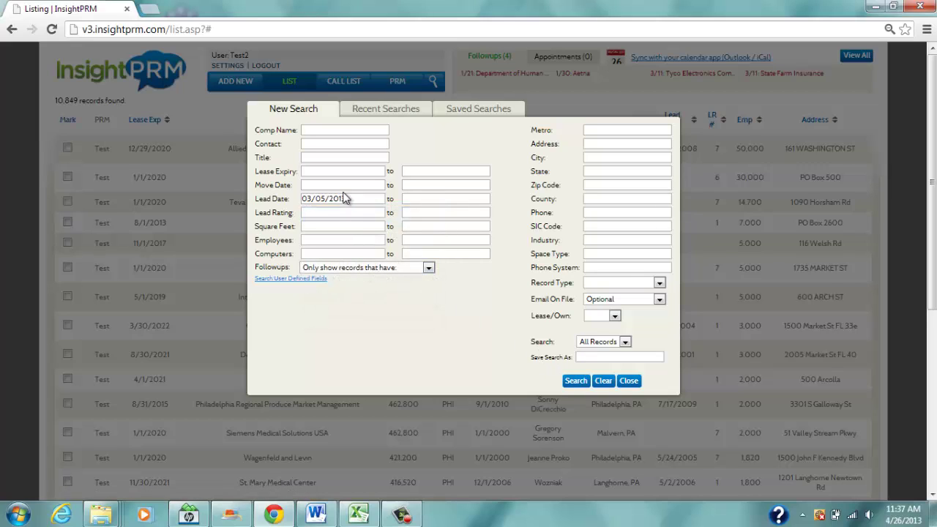
left_click(569, 379)
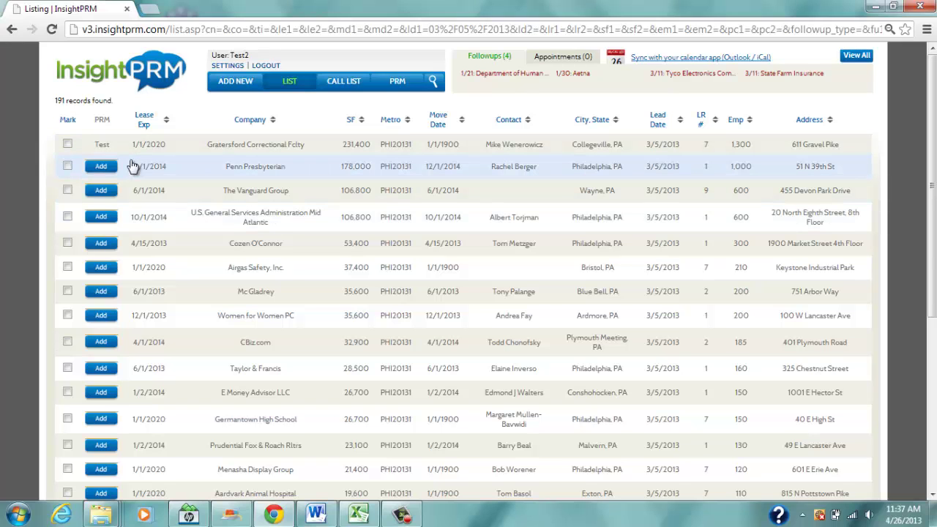
Add Penn Presbyterian, Vanguard, U.S. General Services, Cozen O'Connor and Airgas Safety to my PRM.
scroll(106, 168, "down", 1)
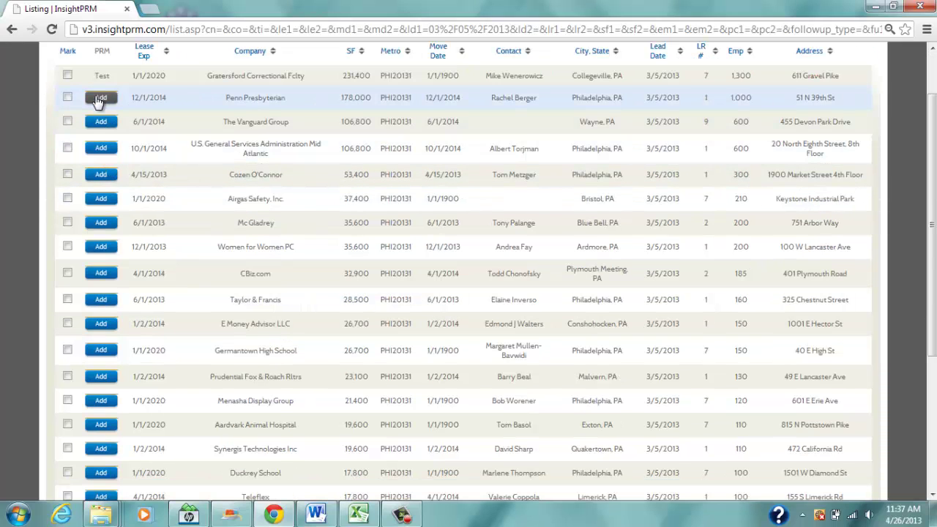
left_click(101, 98)
left_click(117, 123)
left_click(104, 150)
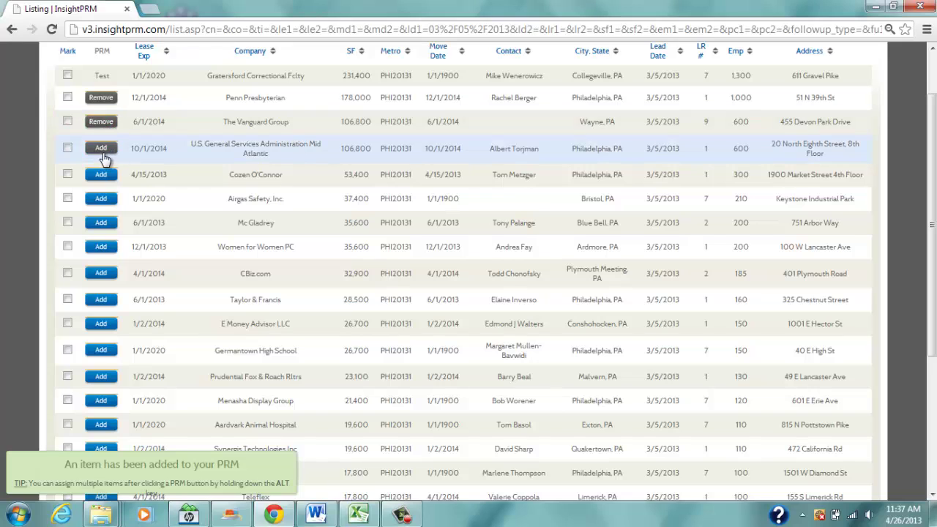
left_click(103, 175)
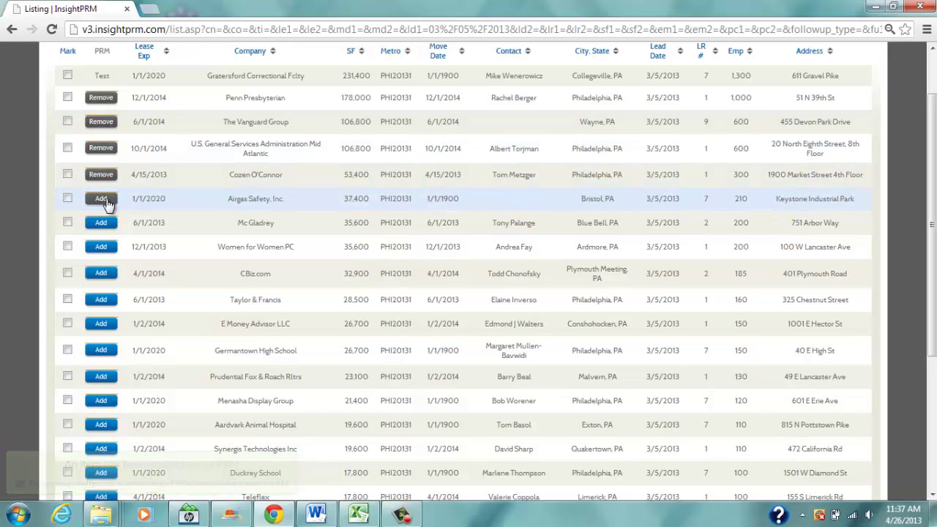
left_click(104, 199)
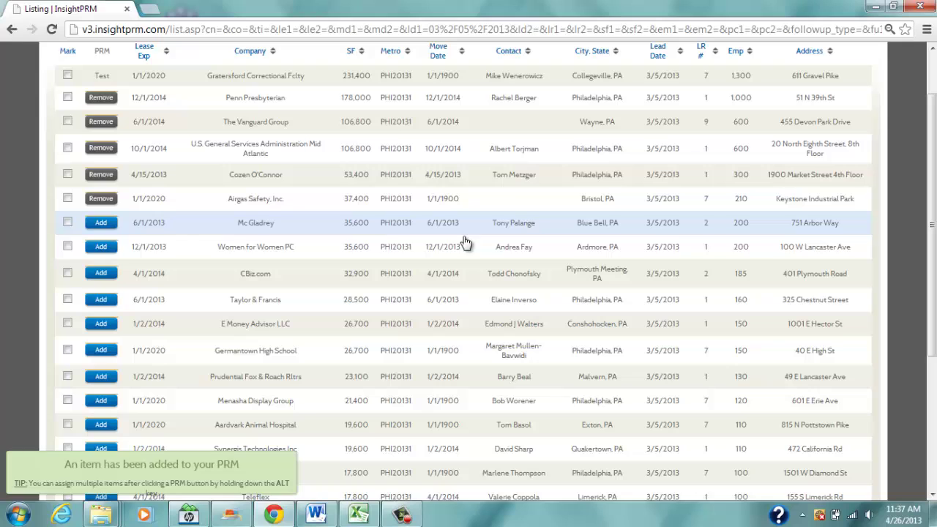
scroll(488, 246, "up", 2)
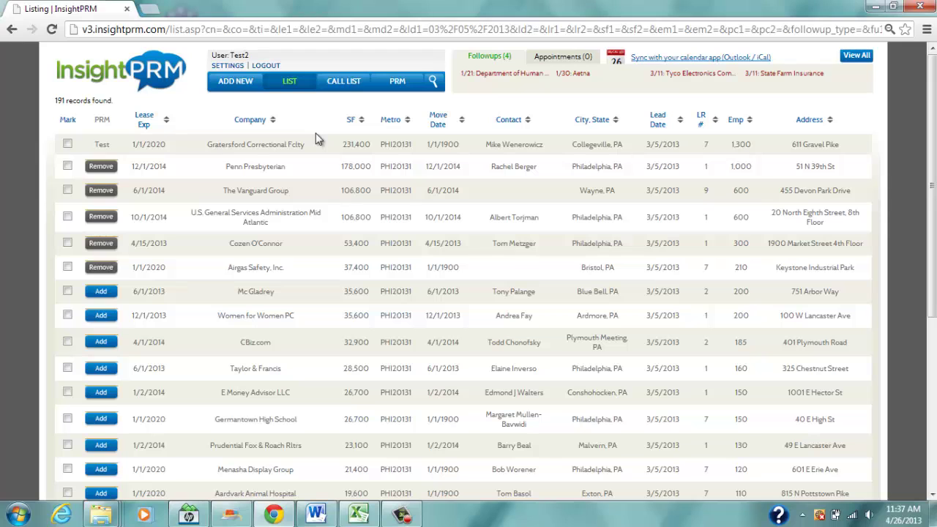
Open Cozen O'Connor from the PRM list and view its Details tab with IT info.
left_click(402, 83)
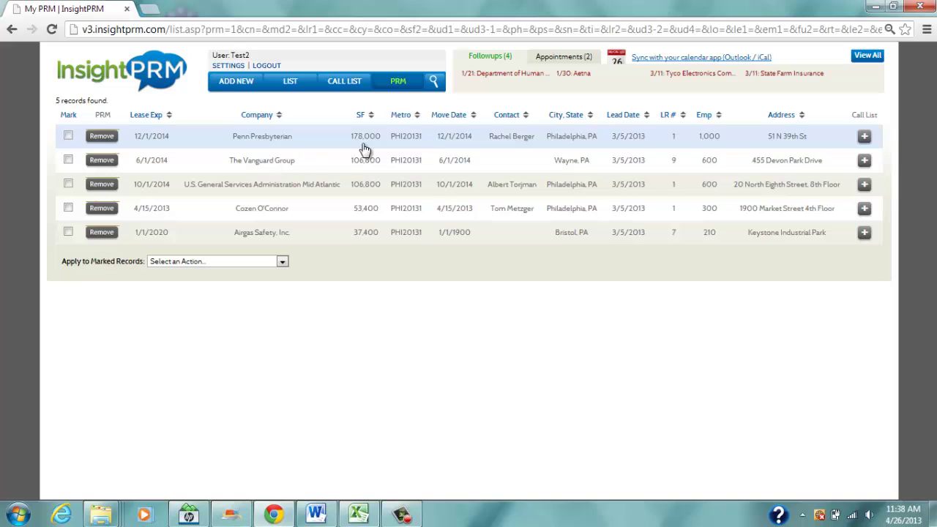
left_click(259, 208)
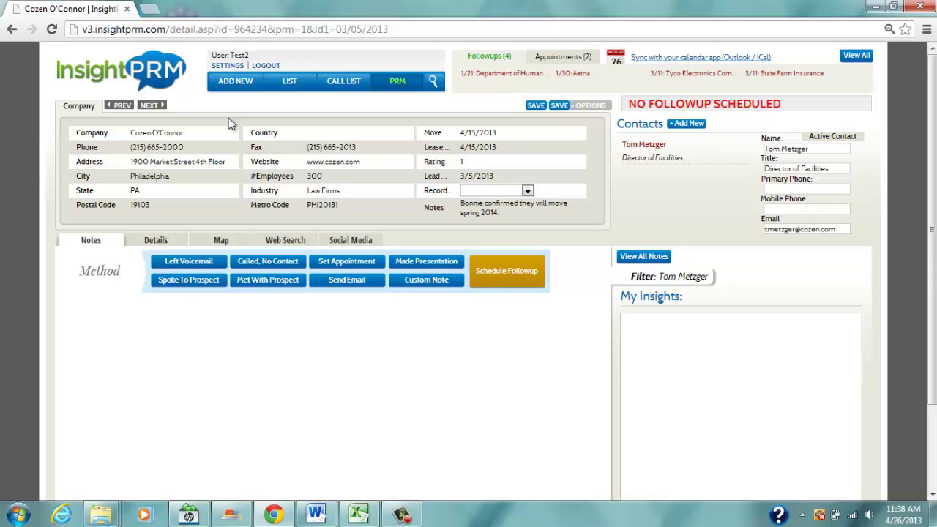
left_click_drag(494, 217, 455, 201)
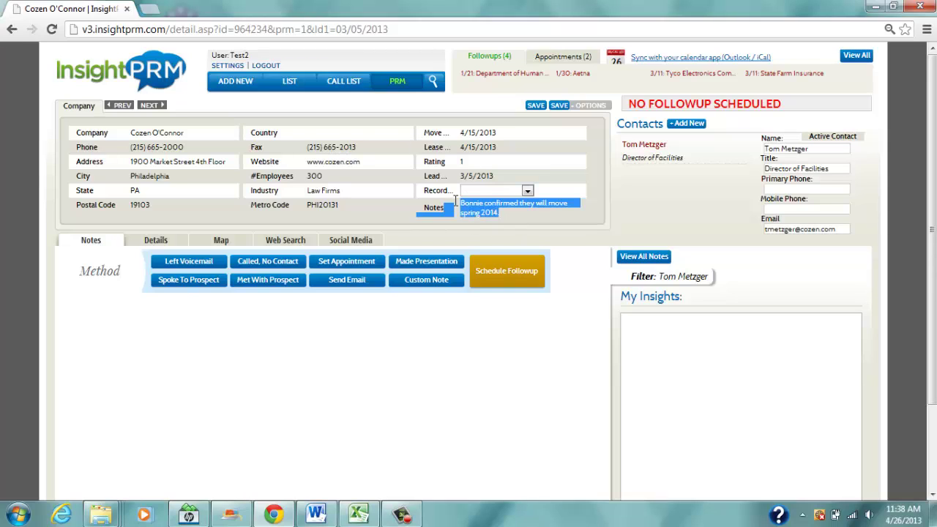
left_click(540, 220)
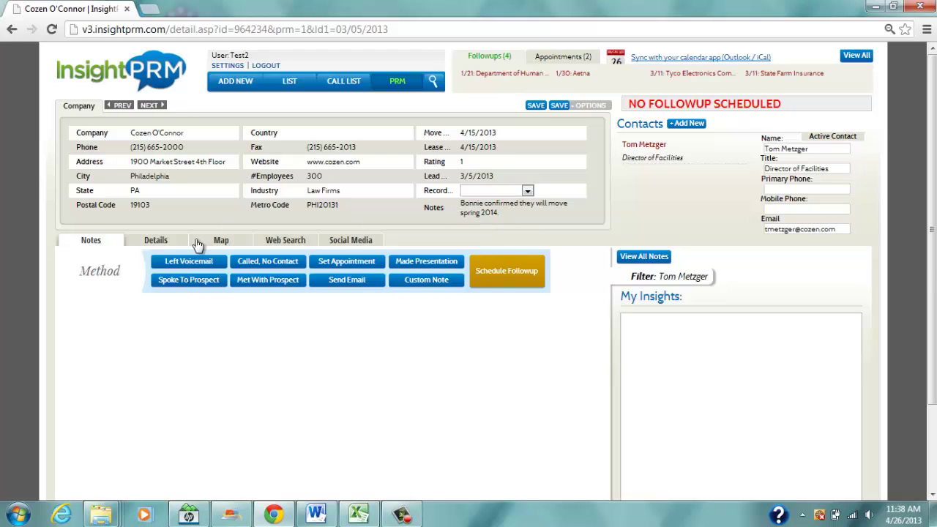
left_click(159, 240)
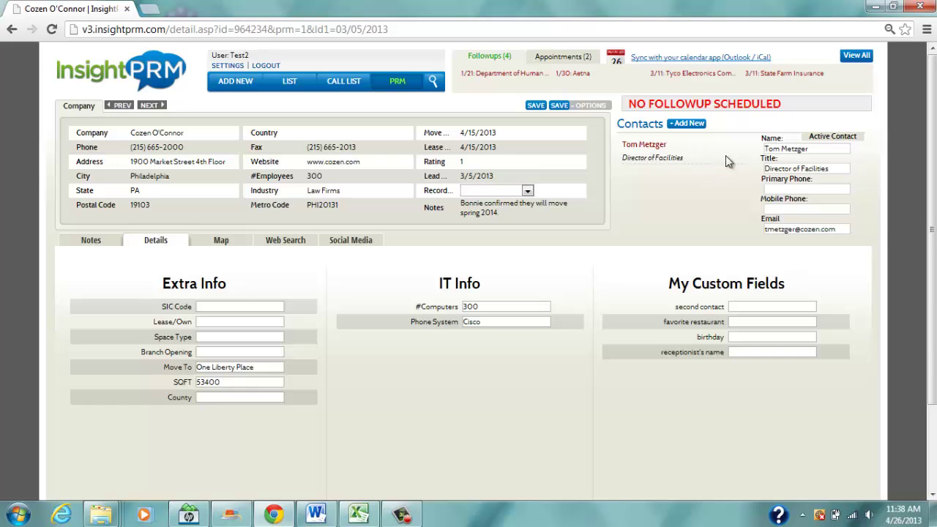
Save a new Cozen O'Connor contact with the contact's name and e-mail address.
left_click(694, 124)
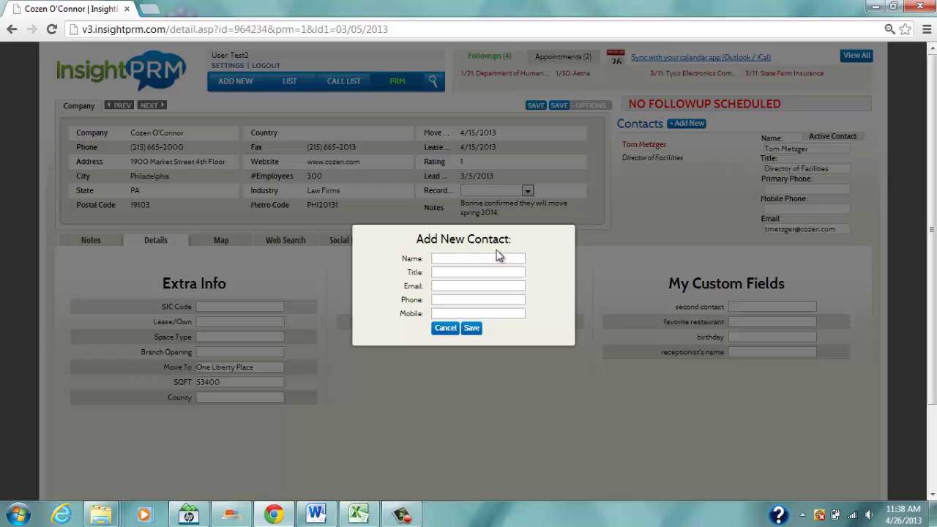
left_click(495, 256)
left_click(470, 286)
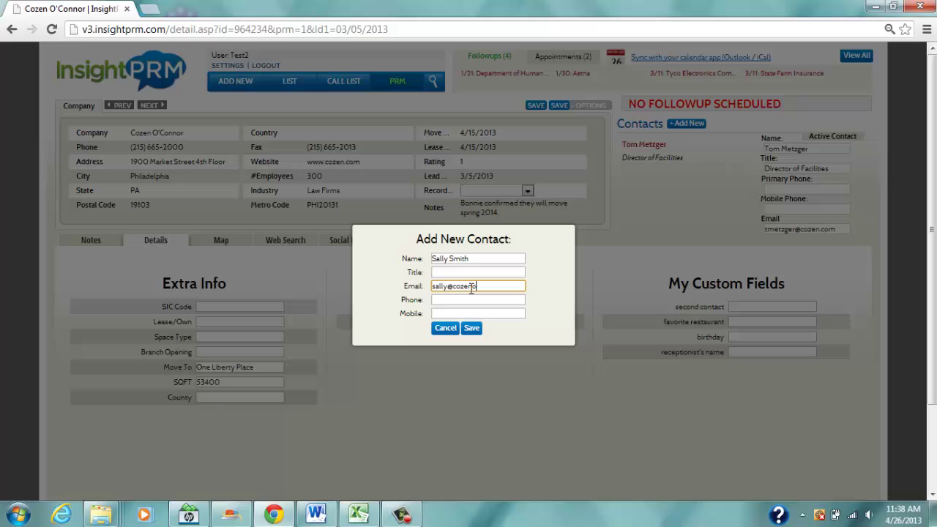
left_click(471, 328)
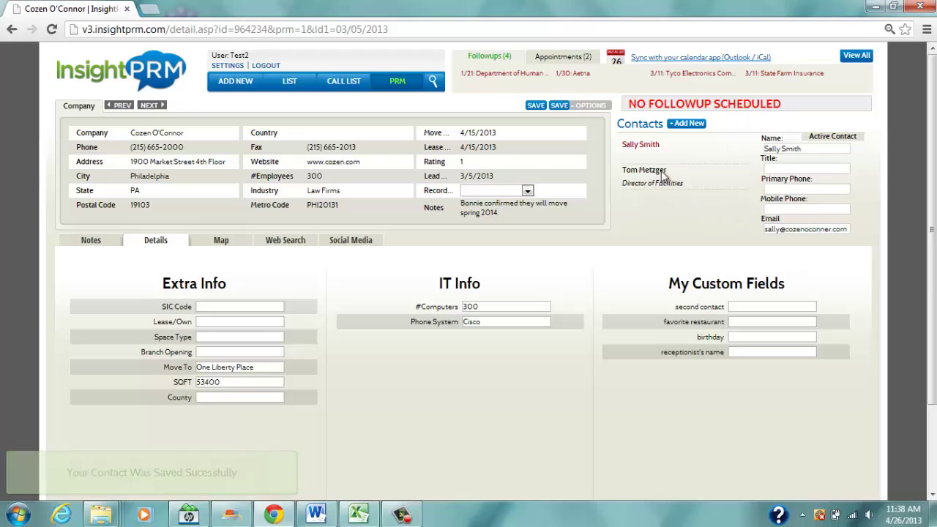
Log Left Voicemail, Called No Contact and Spoke To Prospect notes, the last reading 'on vacation next week, call after 5/12'.
left_click(96, 242)
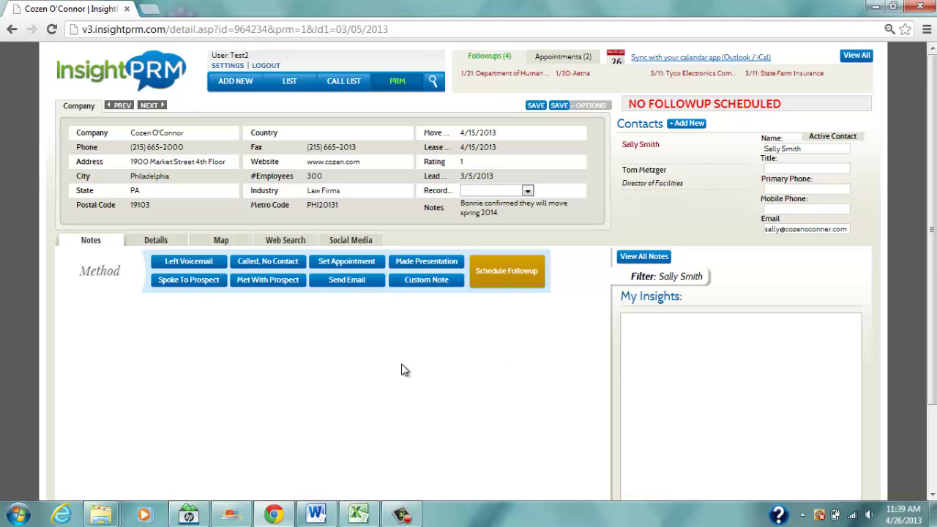
scroll(399, 373, "down", 1)
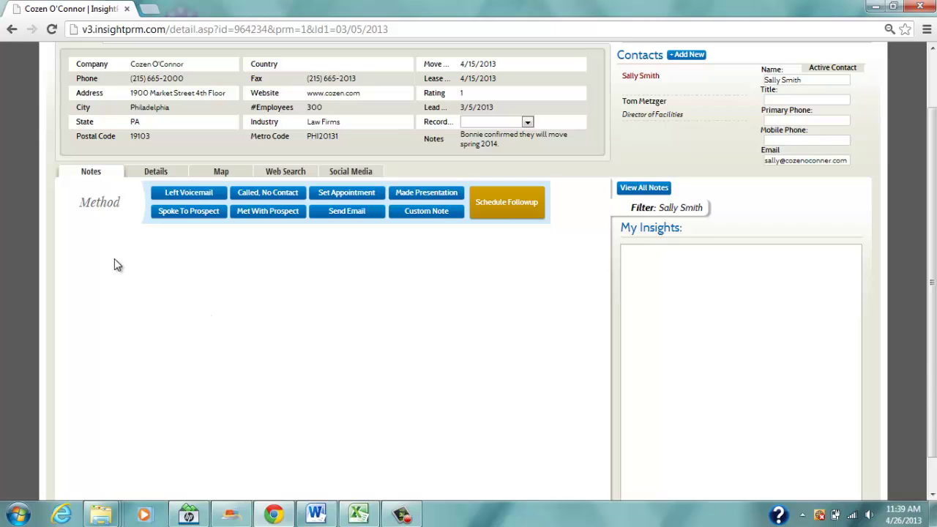
left_click(187, 194)
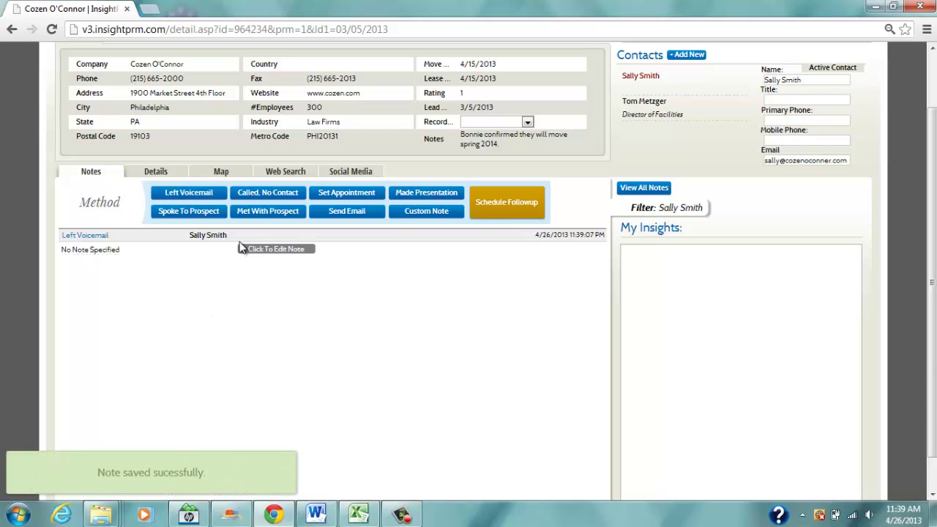
left_click(270, 193)
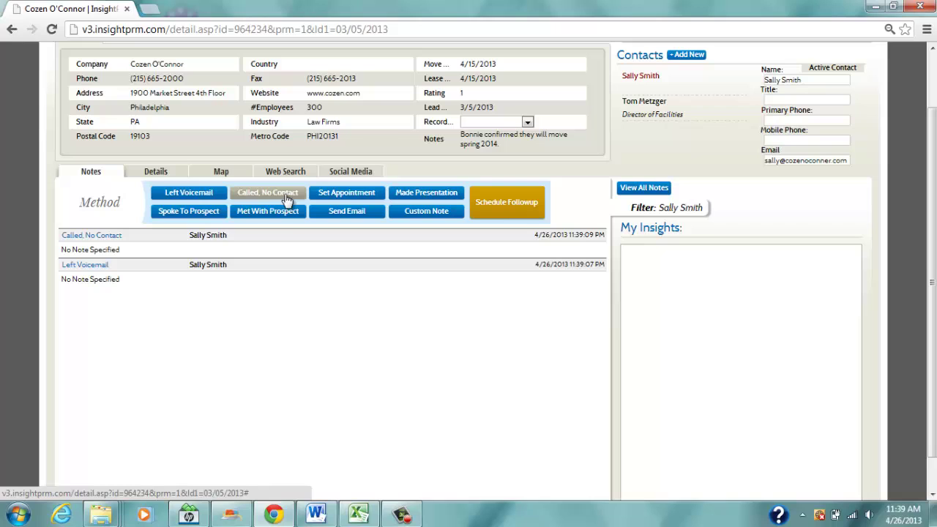
left_click(185, 215)
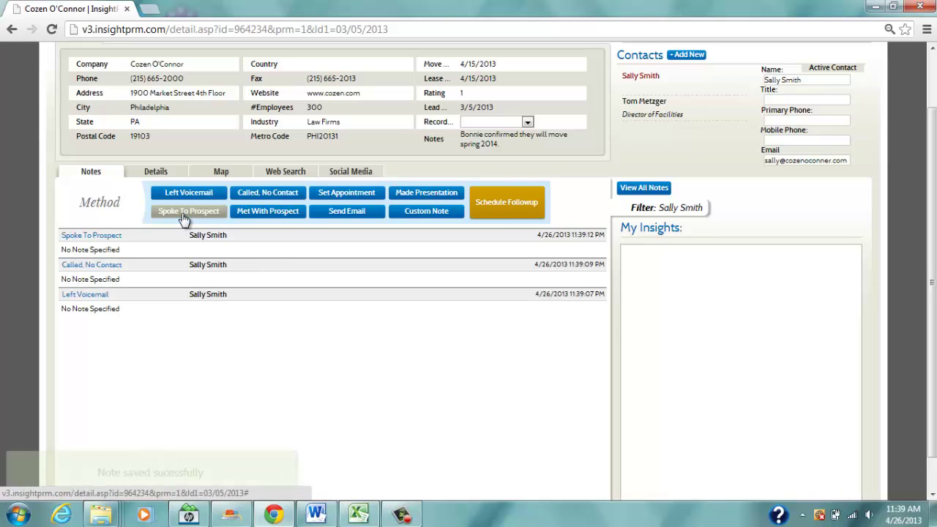
left_click(89, 251)
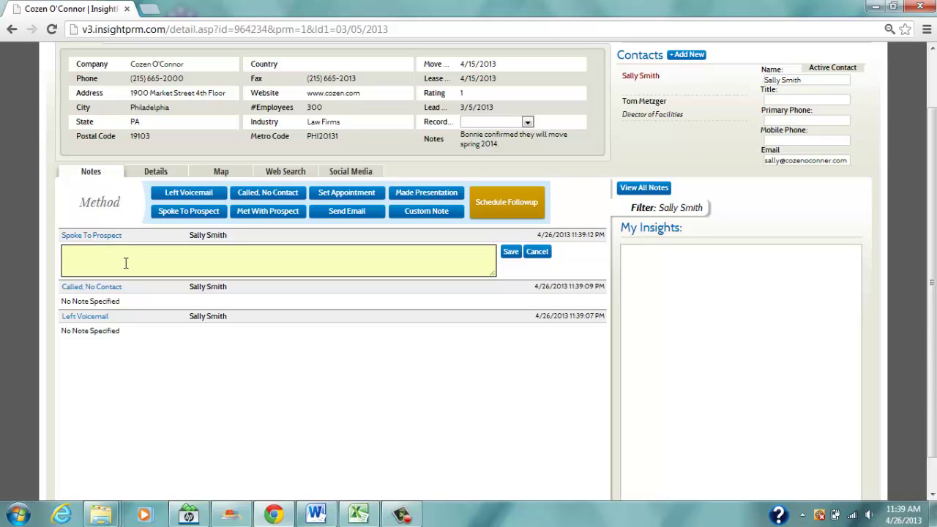
type("on vacation next week, call after 5/12")
left_click(510, 252)
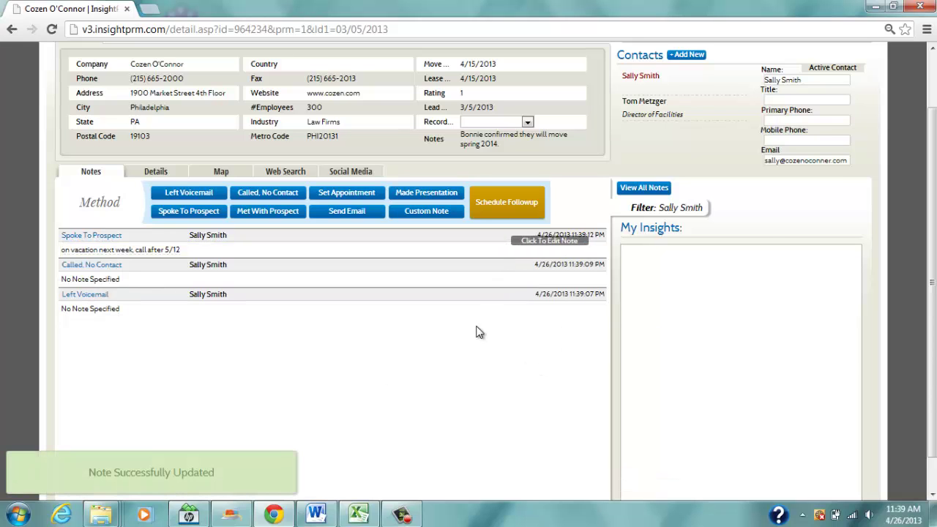
Log a Met With Prospect note for the Director of Facilities, then list all four notes unfiltered.
scroll(436, 335, "up", 2)
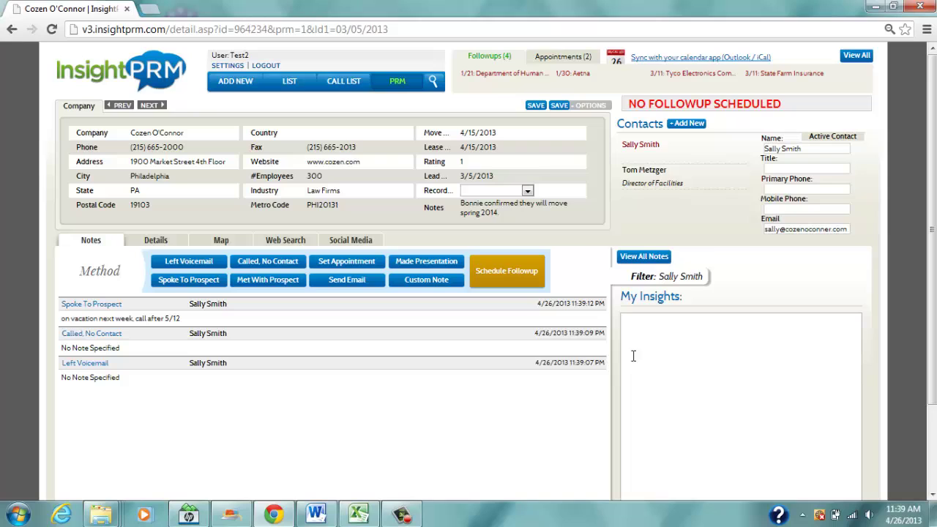
left_click(650, 171)
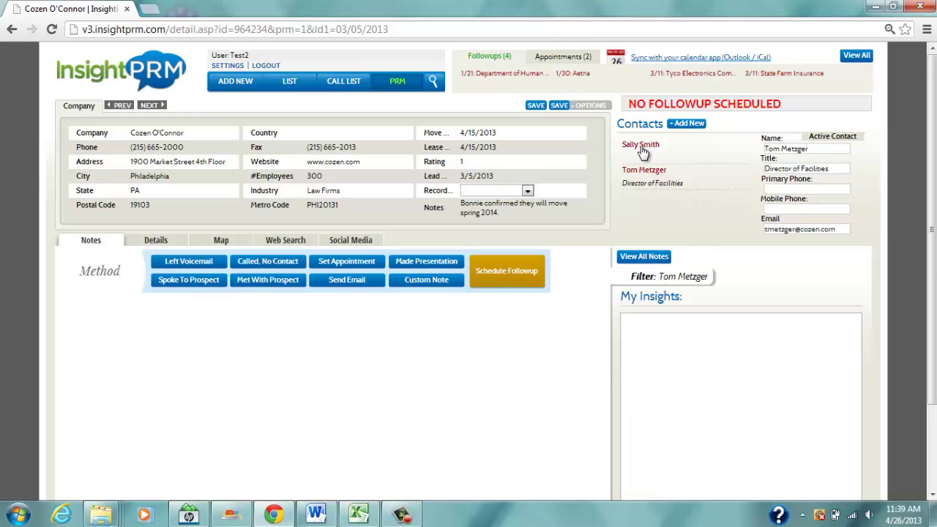
left_click(641, 149)
left_click(644, 171)
left_click(249, 284)
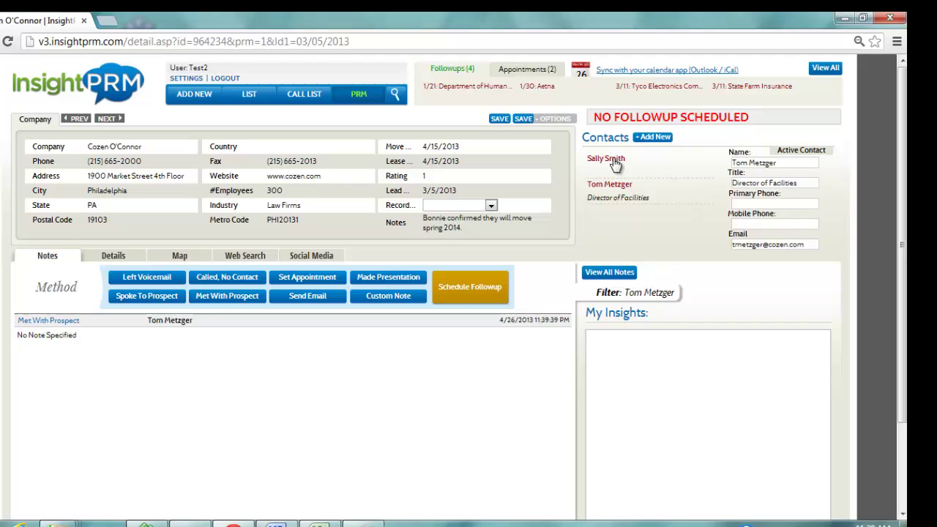
left_click(614, 160)
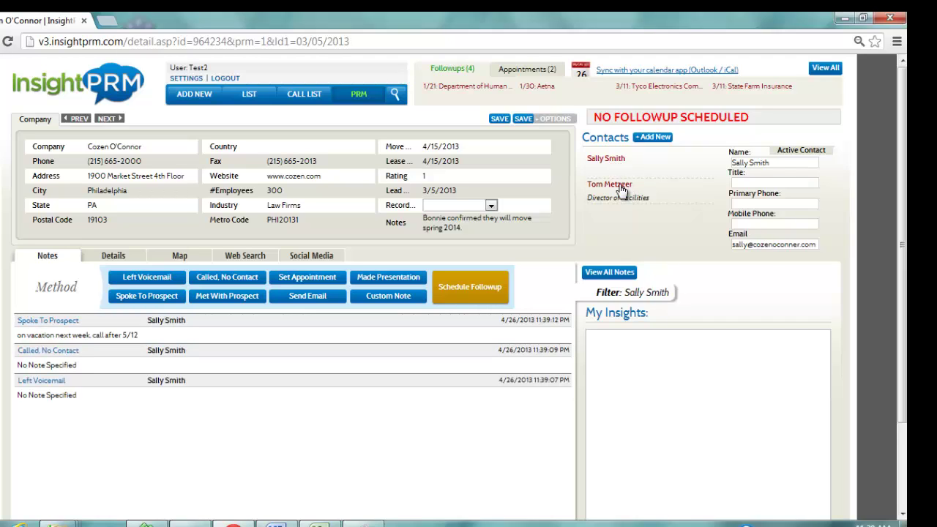
left_click(618, 186)
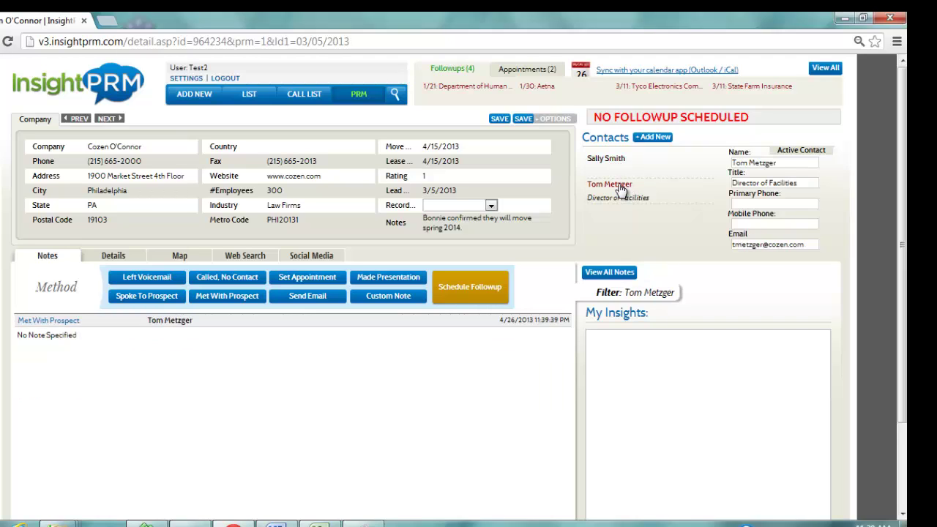
left_click(608, 273)
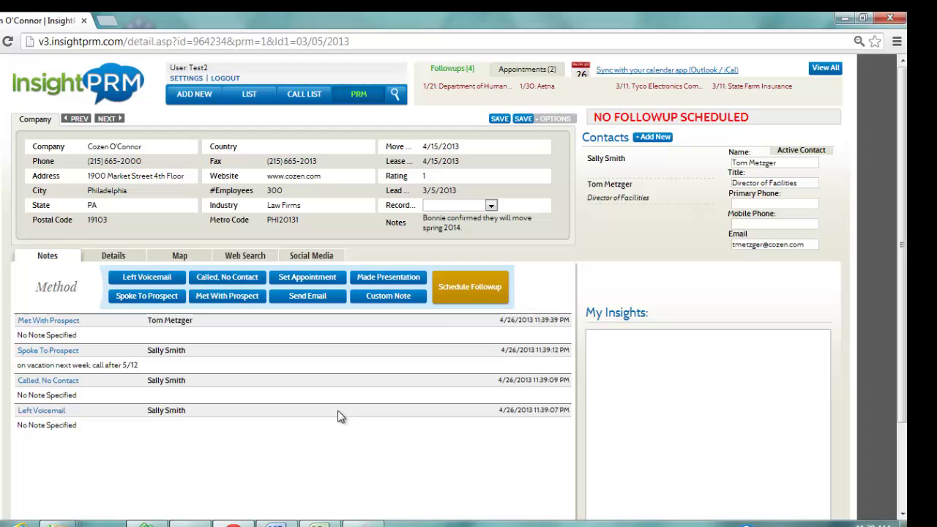
Save a Custom Content email note for the first contact, then filter notes to the Director of Facilities.
left_click(331, 304)
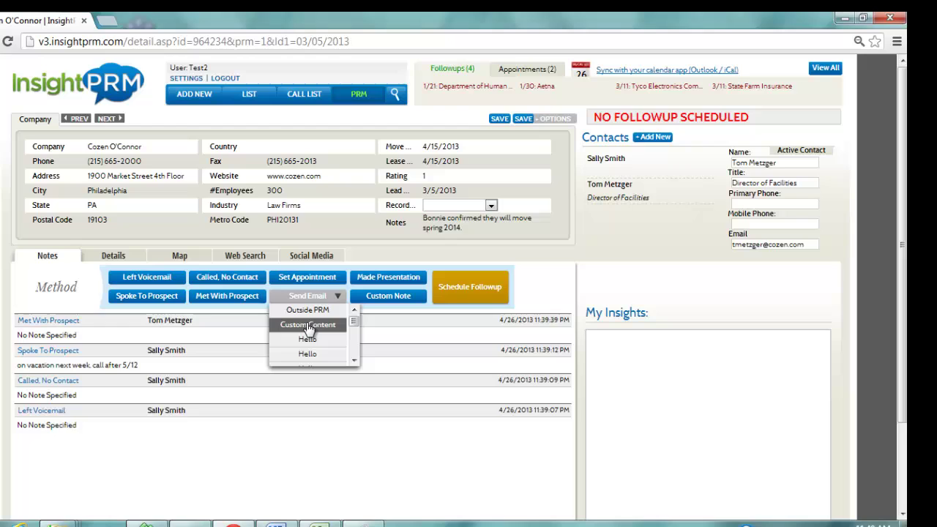
left_click(309, 324)
left_click(218, 381)
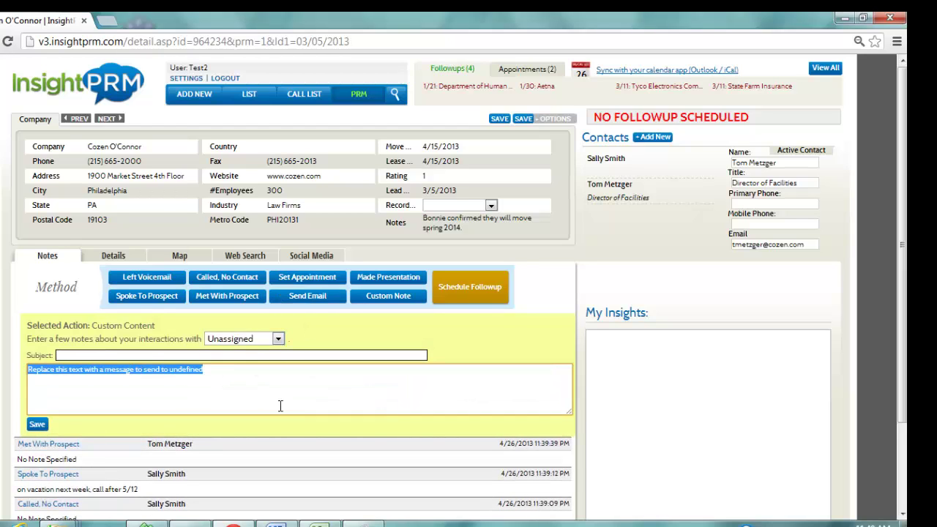
type("Grea")
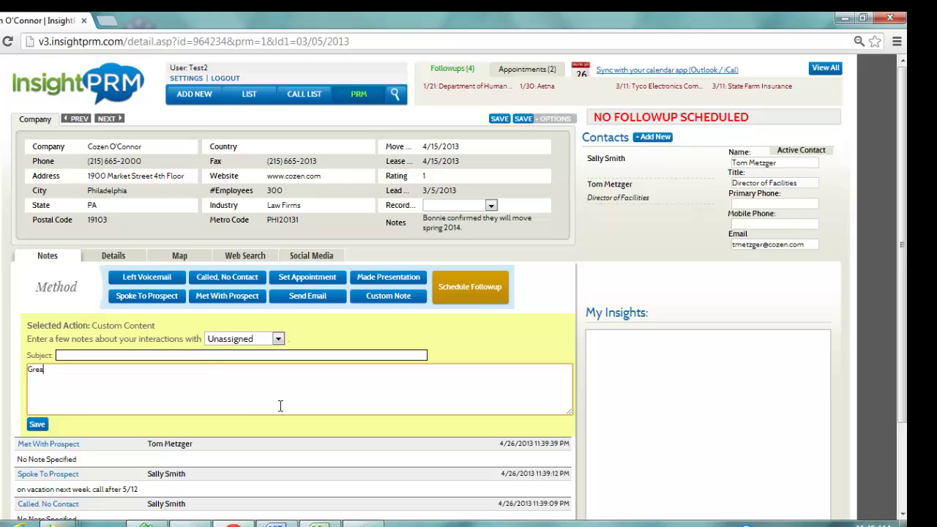
type("t talking with you today! etc.")
left_click(177, 358)
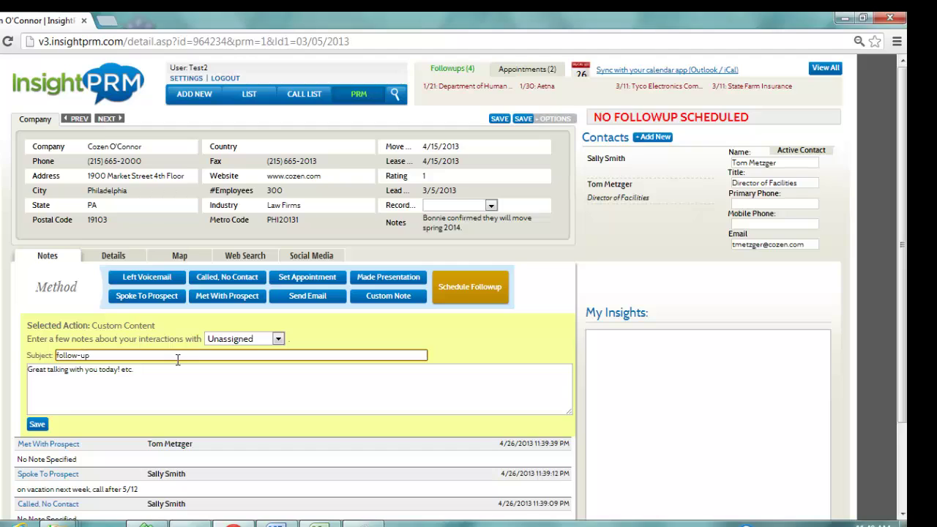
left_click(279, 339)
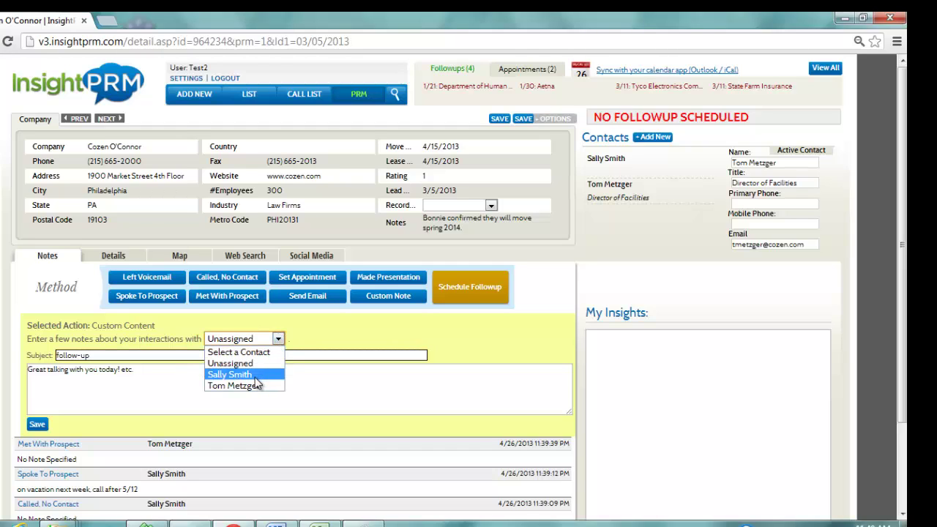
left_click(254, 376)
left_click(38, 424)
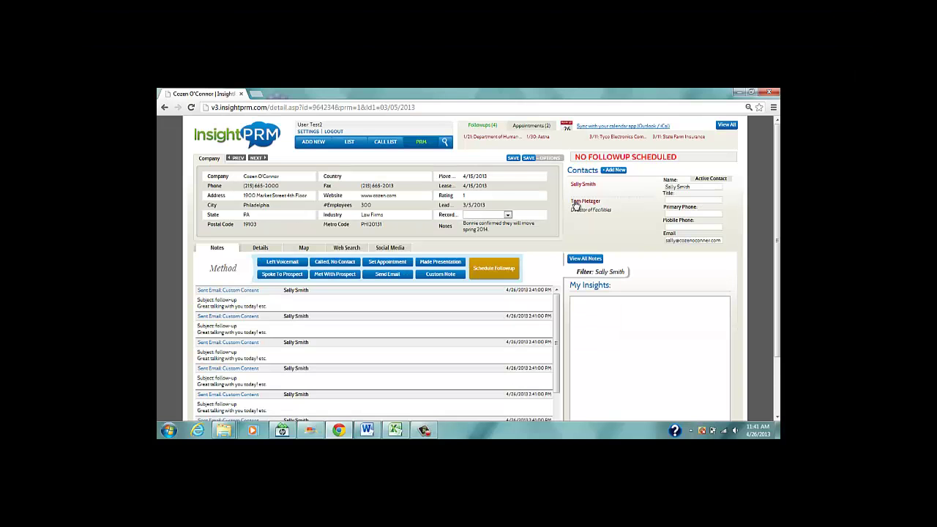
left_click(608, 183)
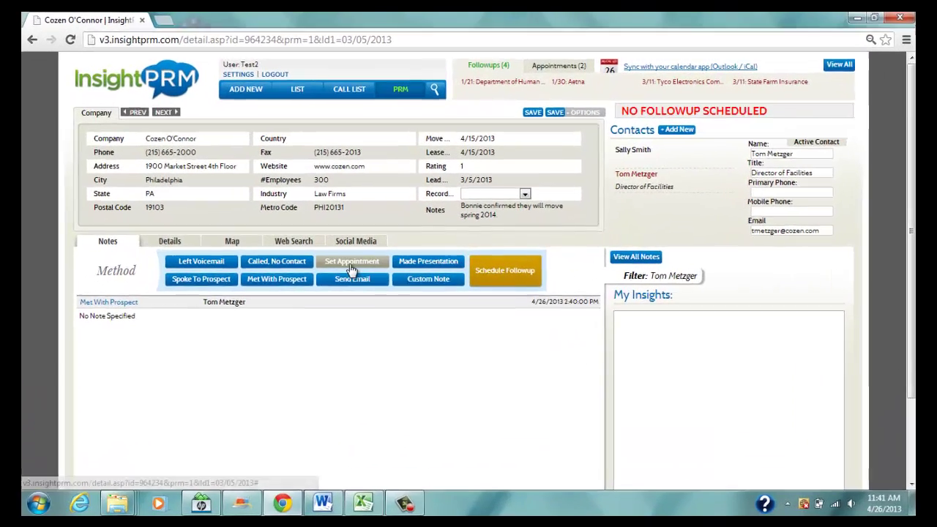
Save a Set Appointment note for the Director of Facilities on 5/3/2013 at 11:00 AM.
left_click(351, 269)
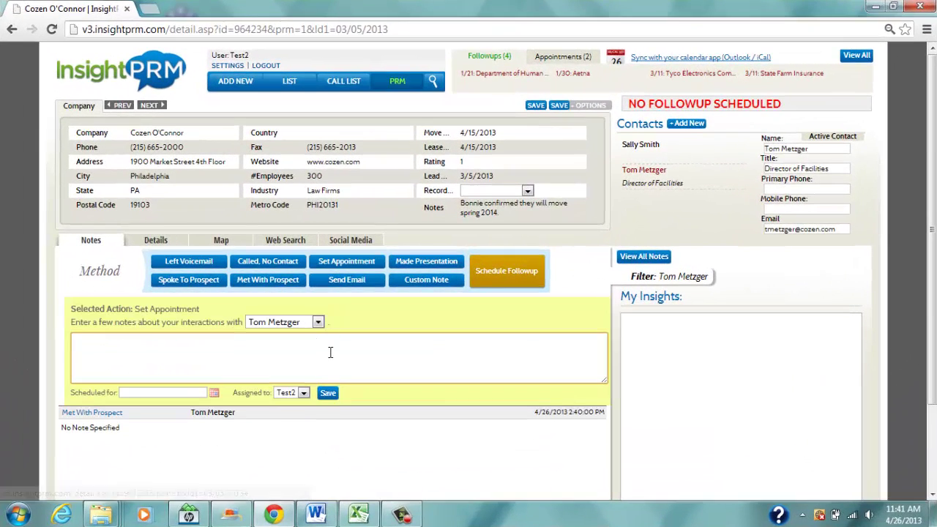
left_click(317, 322)
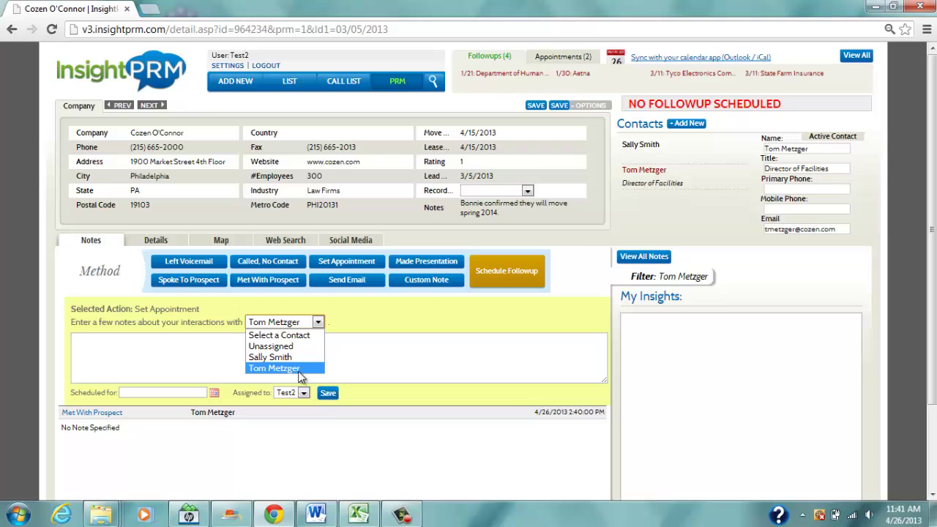
left_click(297, 371)
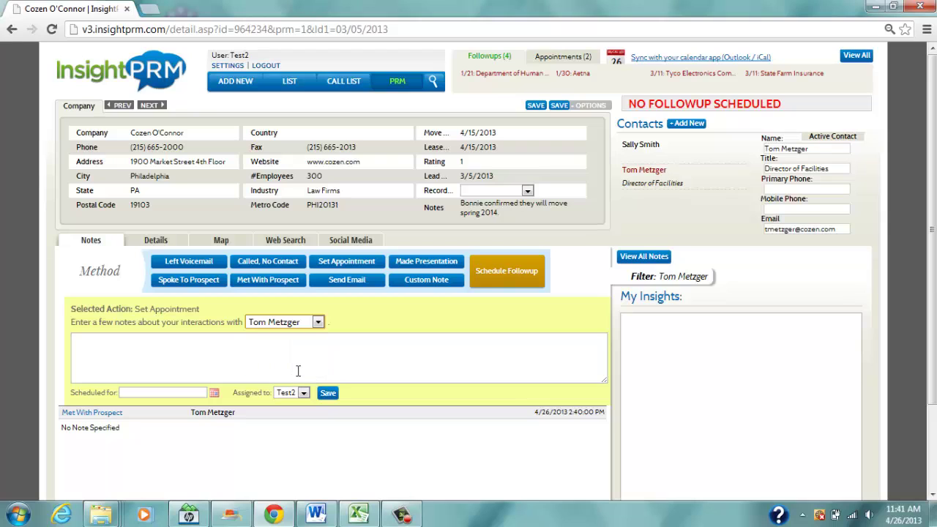
left_click(214, 393)
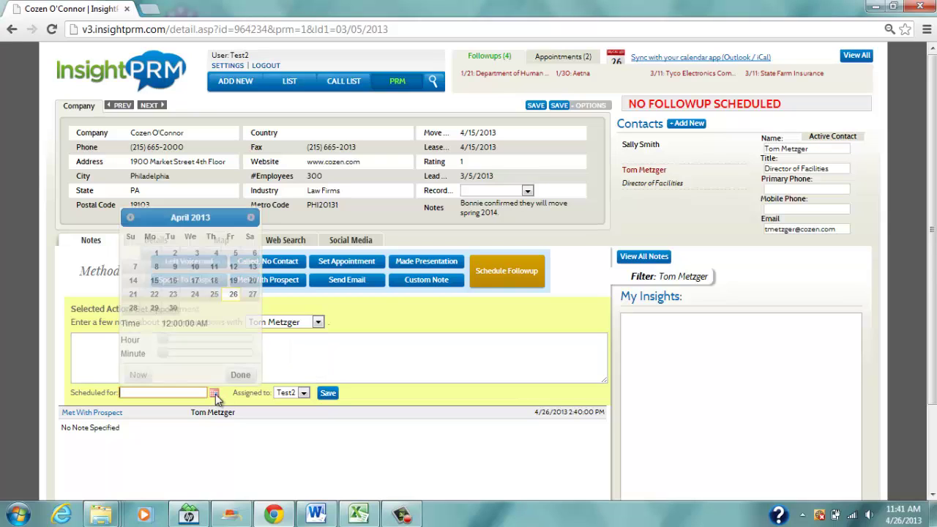
left_click(250, 217)
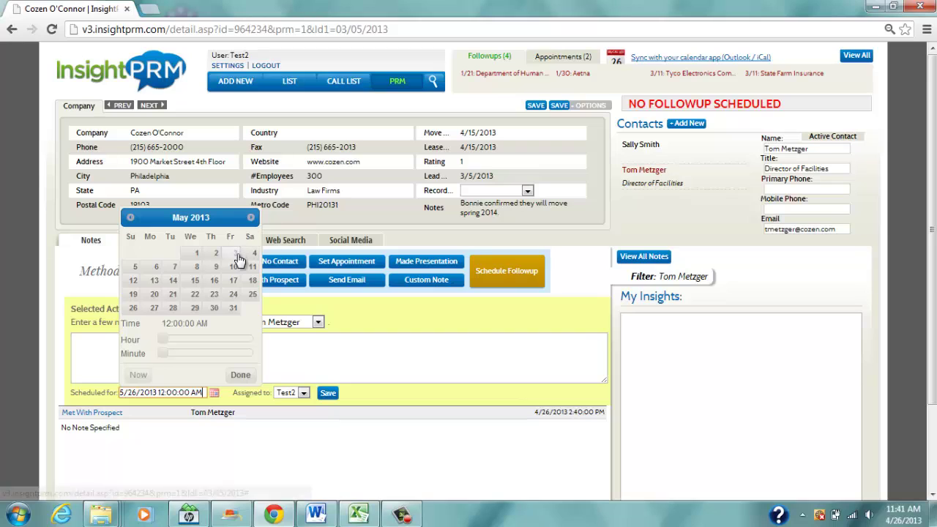
left_click(235, 253)
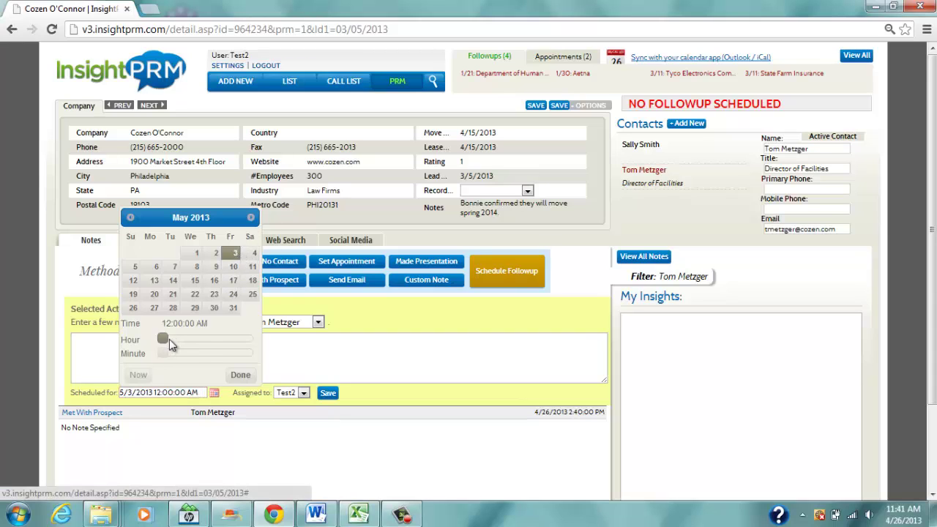
left_click_drag(163, 340, 207, 340)
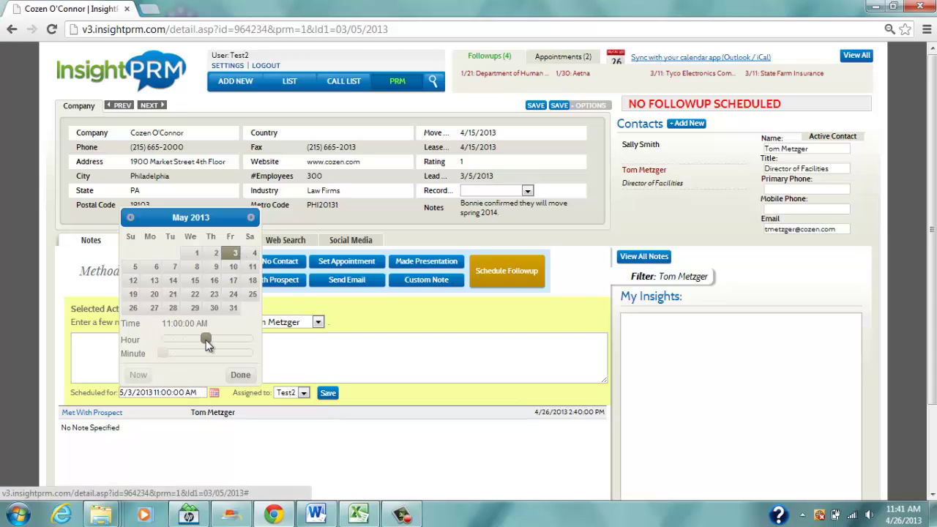
left_click(241, 374)
left_click(328, 393)
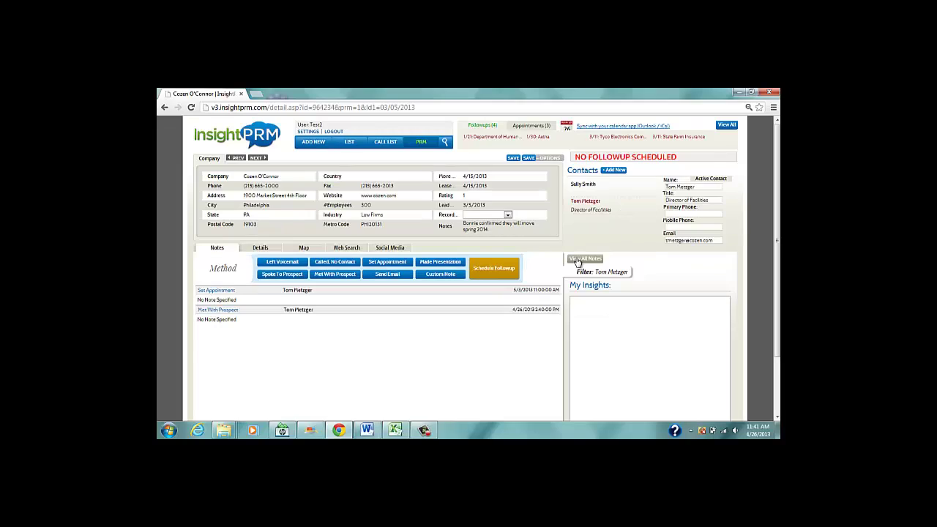
Show all notes and save 'Moving 3 location' and 'need new PCs' in My Insights.
left_click(644, 257)
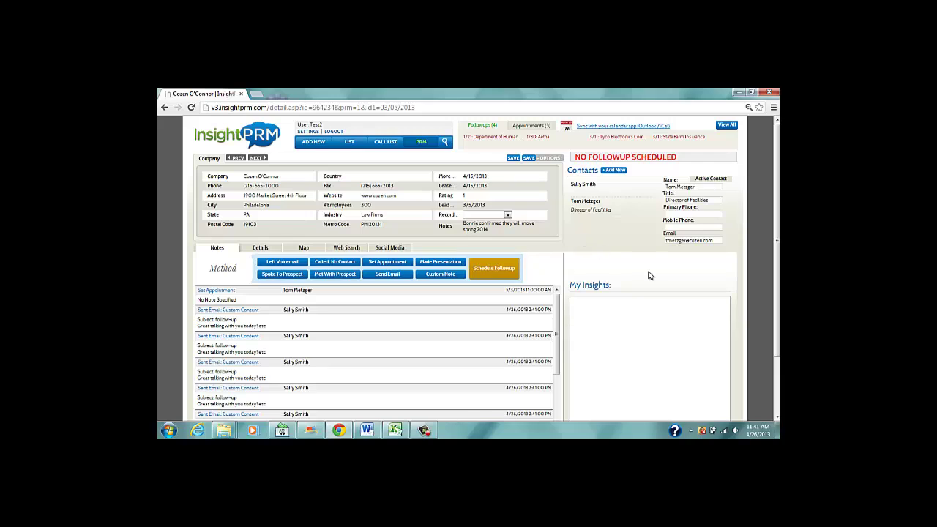
left_click(614, 317)
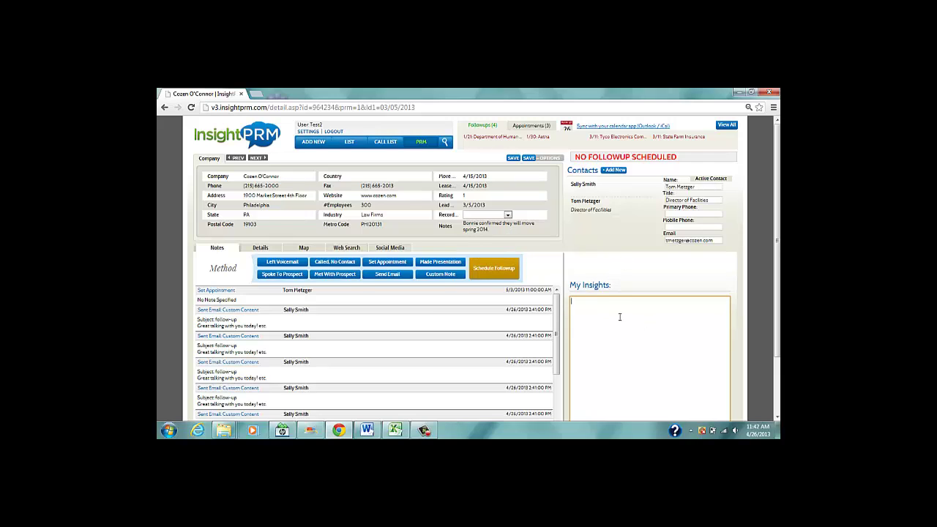
type("Moving 3 locationeed")
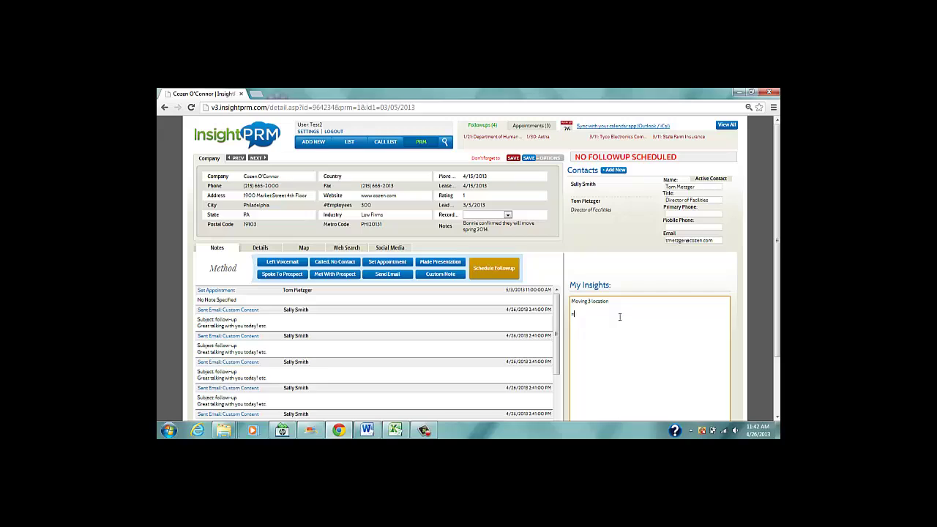
type(" new PCs")
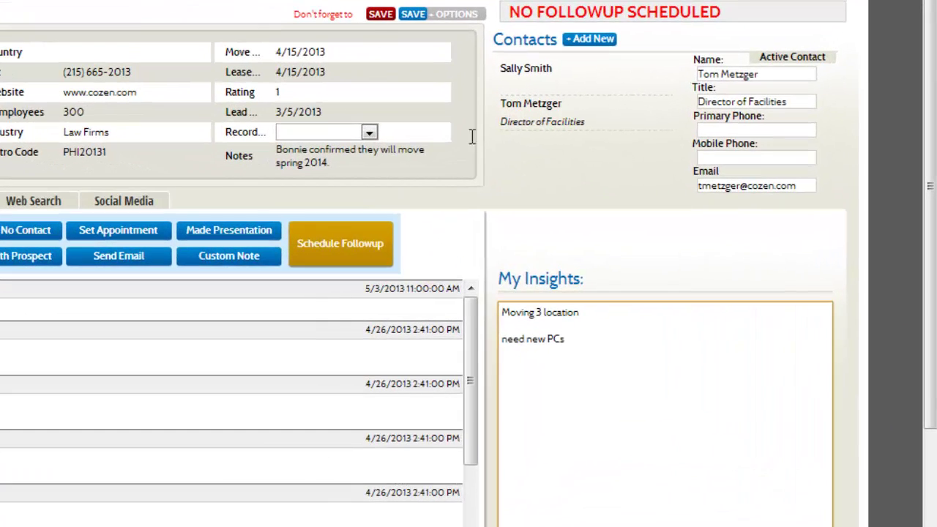
left_click(381, 16)
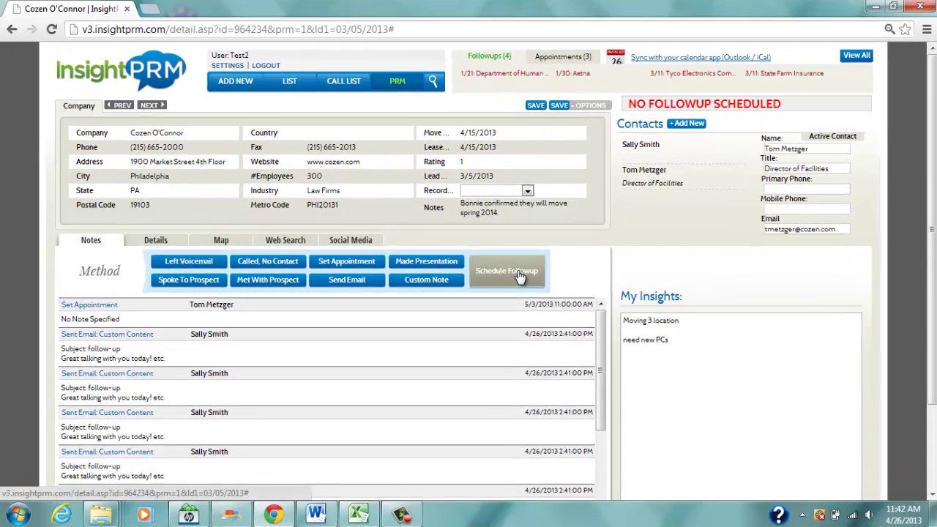
Schedule and save a 5/3/2013 follow-up for the Director of Facilities, then open it from Followups.
left_click(503, 272)
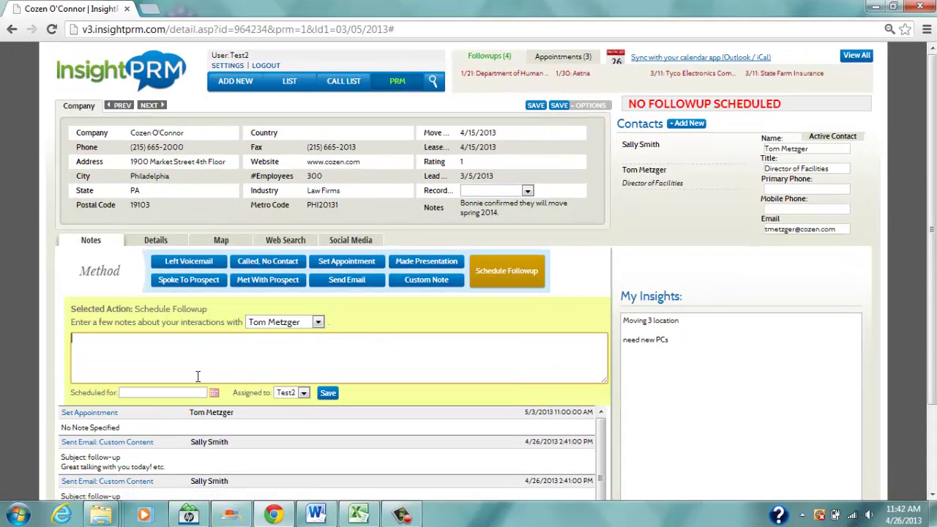
left_click(215, 392)
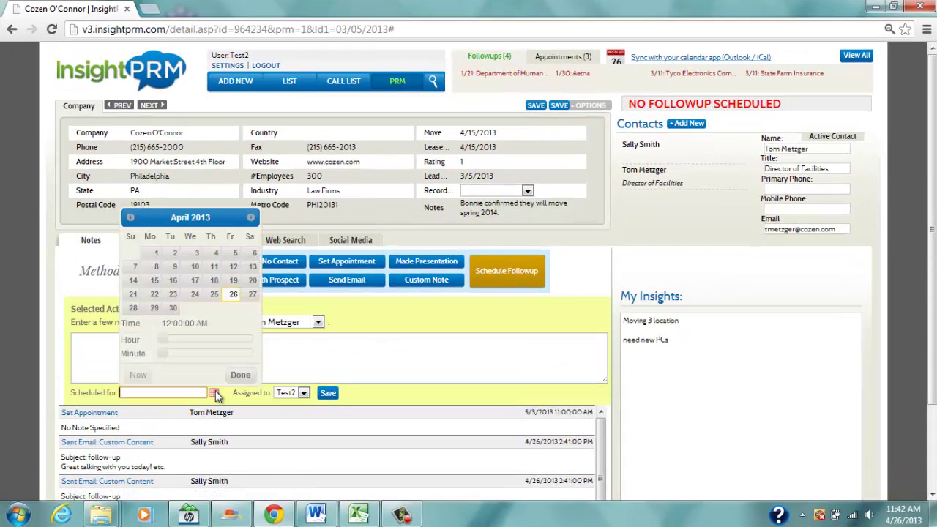
left_click(251, 218)
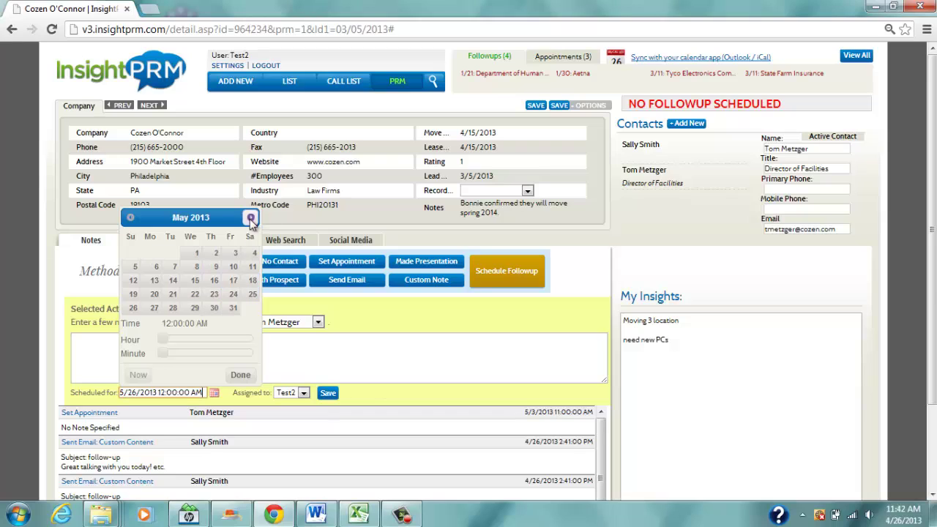
left_click(234, 254)
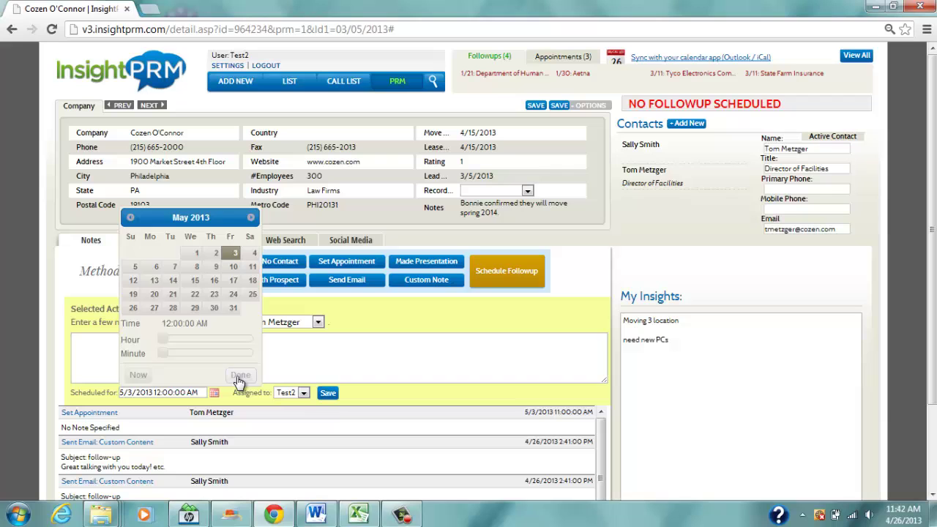
left_click(240, 378)
left_click(327, 393)
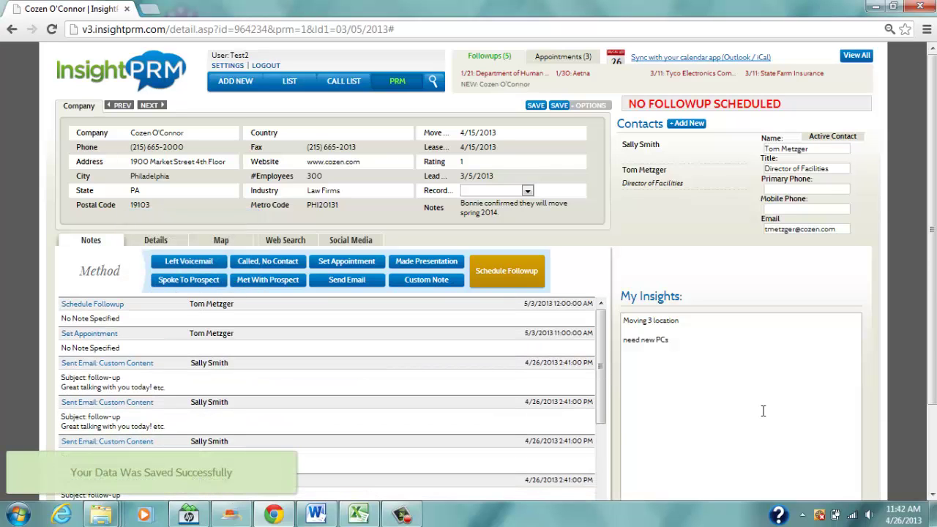
left_click(505, 73)
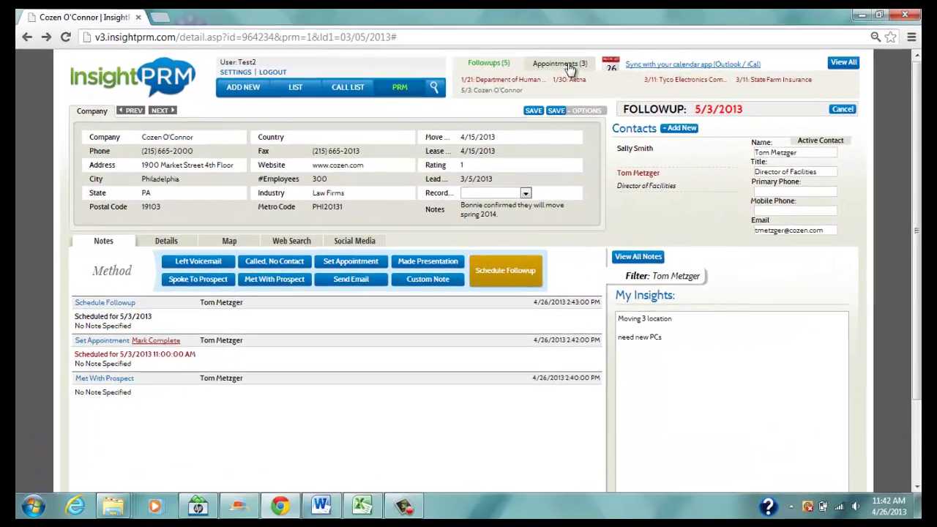
Check the upcoming appointments list, then view all followups, showing only Cozen O'Connor for 5/3/2013.
left_click(570, 66)
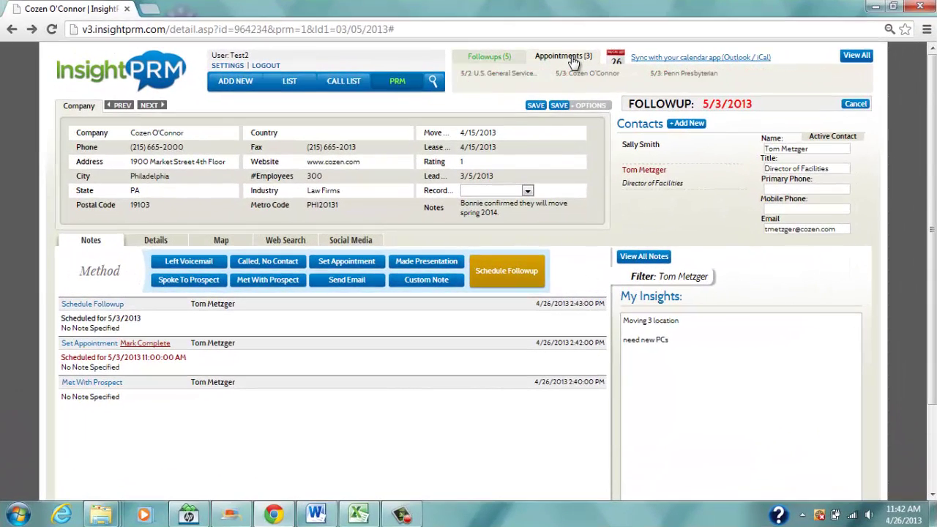
left_click(853, 57)
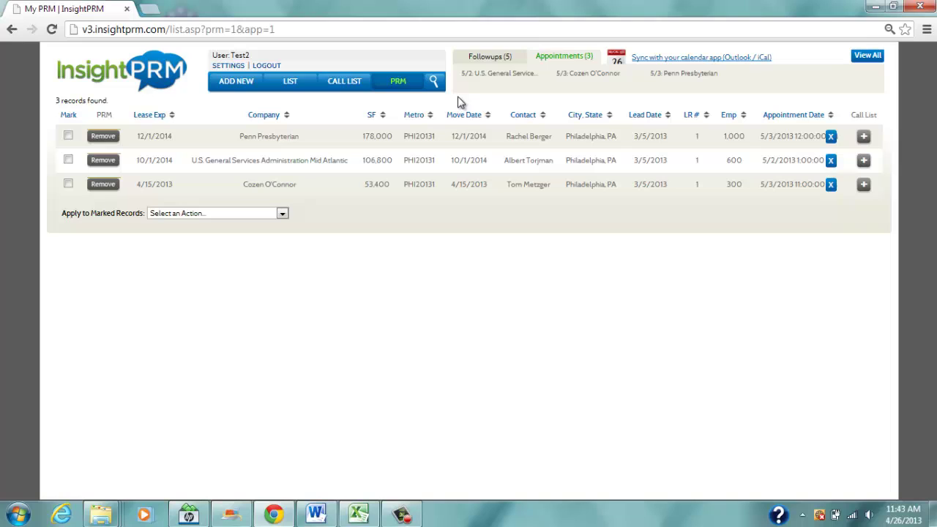
left_click(487, 58)
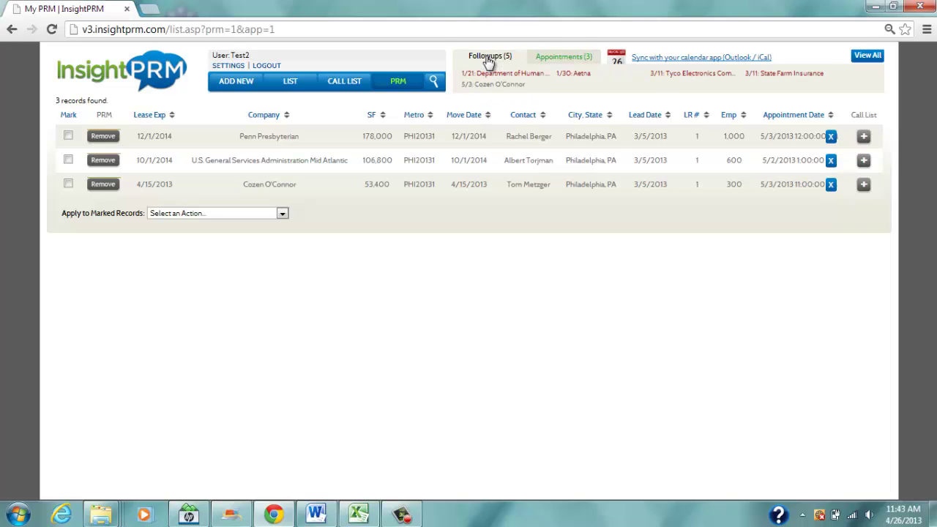
left_click(868, 59)
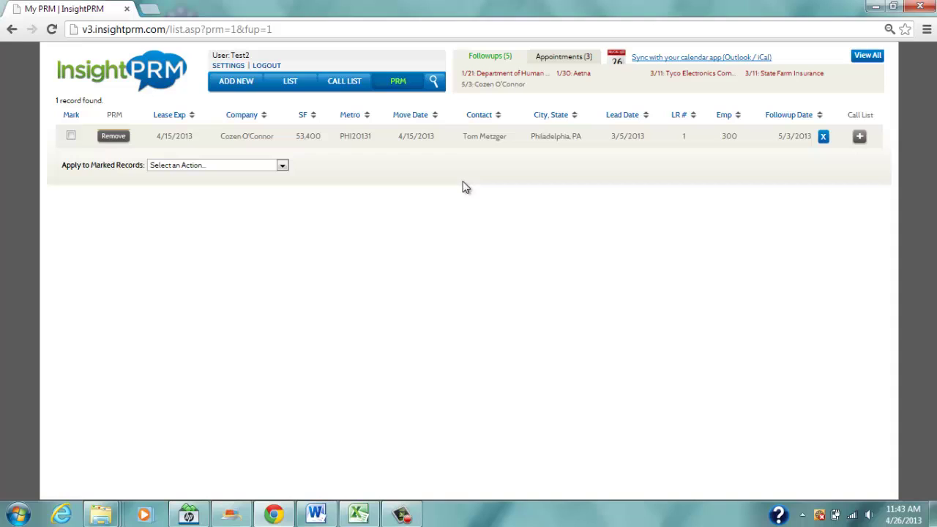
Add Cozen O'Connor to the call list, check it, and return to the PRM lead list.
left_click(860, 139)
left_click(344, 87)
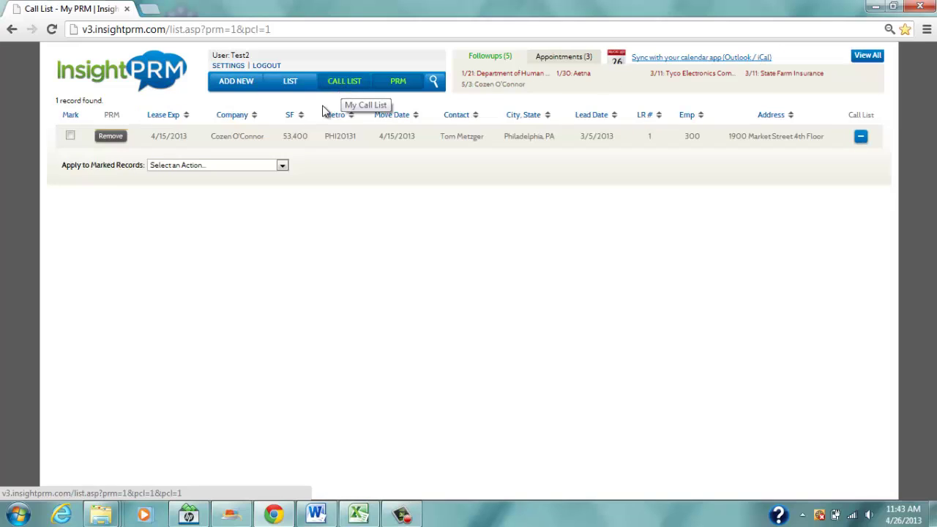
left_click(398, 82)
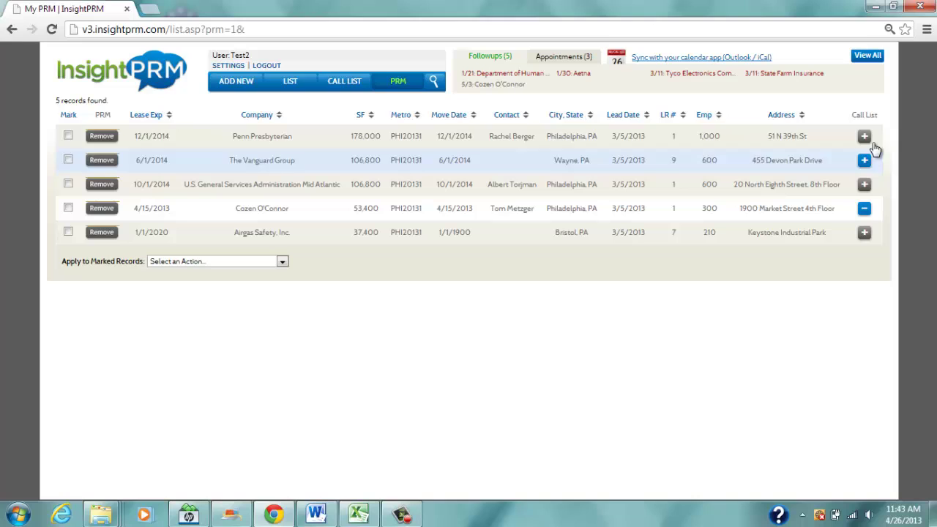
Add Penn Presbyterian, The Vanguard Group, U.S. General Services and all marked records to the call list, then view it.
left_click(864, 137)
left_click(864, 160)
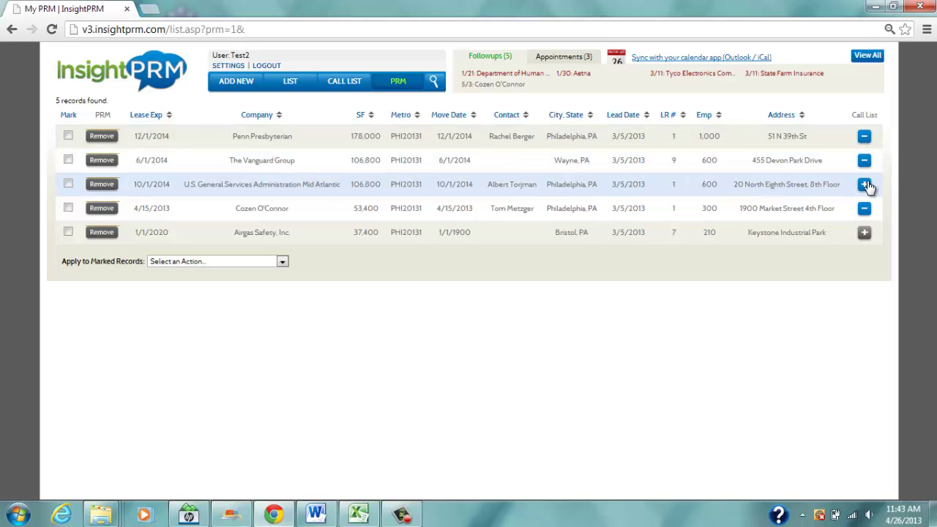
left_click(864, 185)
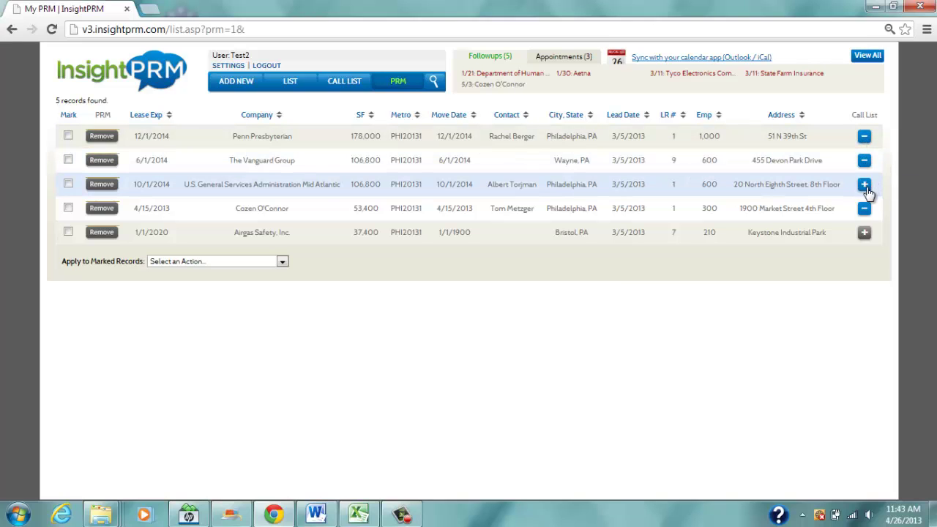
left_click(69, 114)
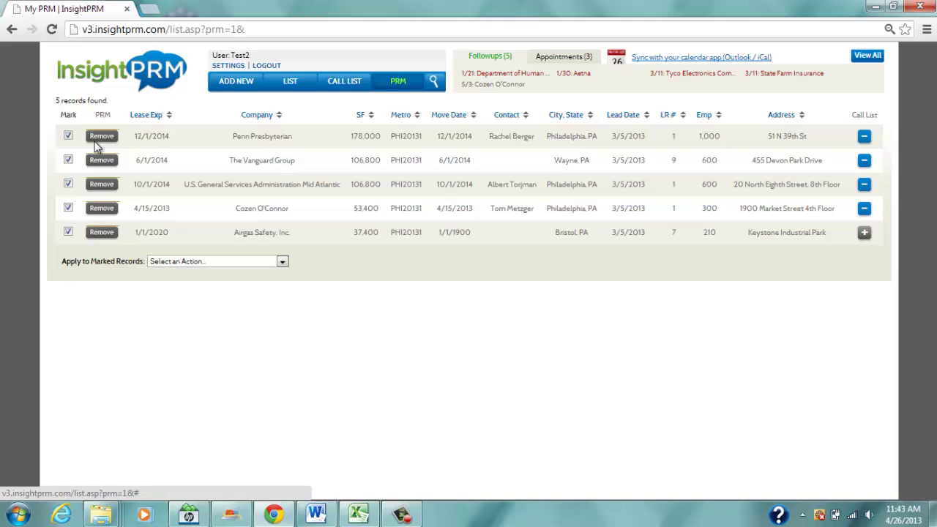
left_click(282, 262)
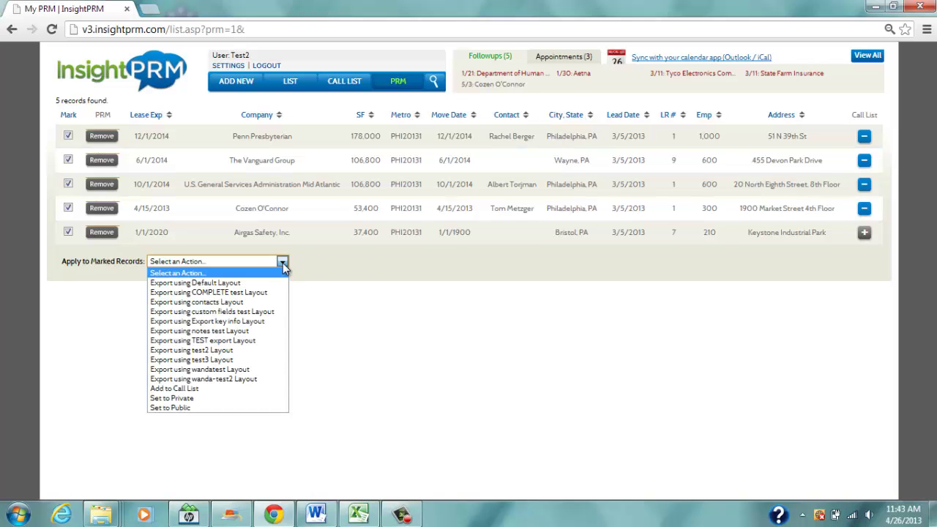
left_click(184, 387)
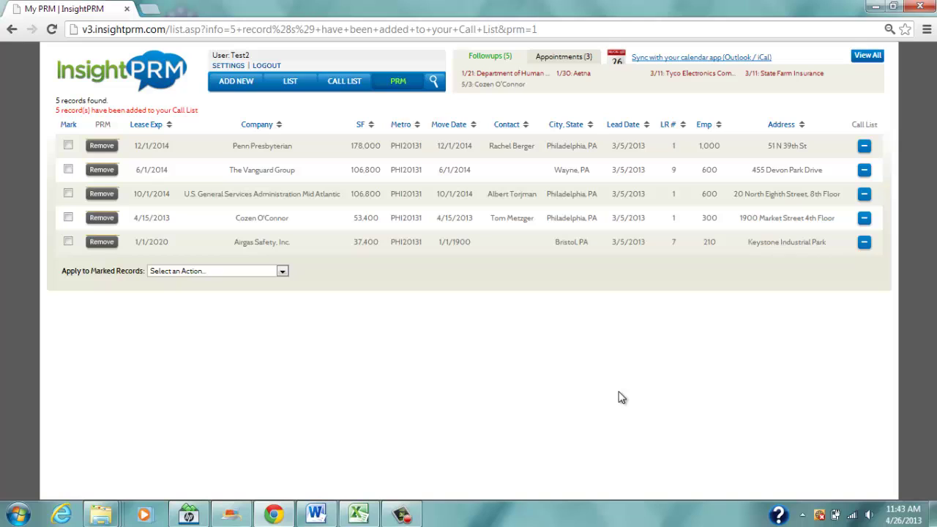
left_click(344, 86)
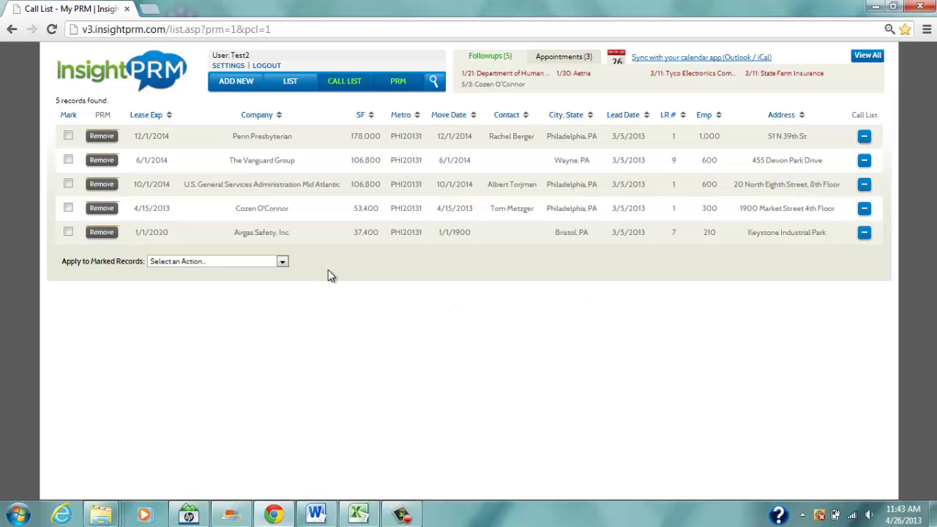
Open Penn Presbyterian and set save options: followup Next Week, Send Email No, Advance Record Yes.
left_click(252, 139)
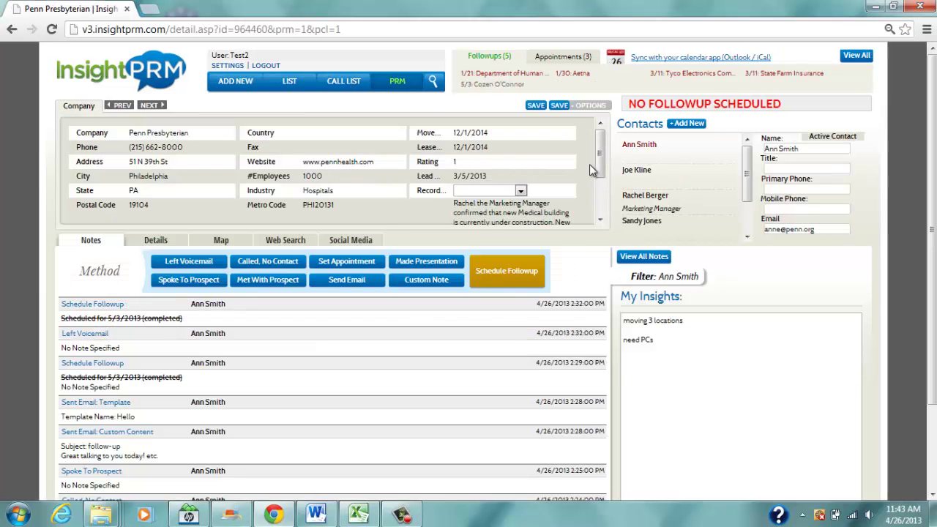
left_click(586, 110)
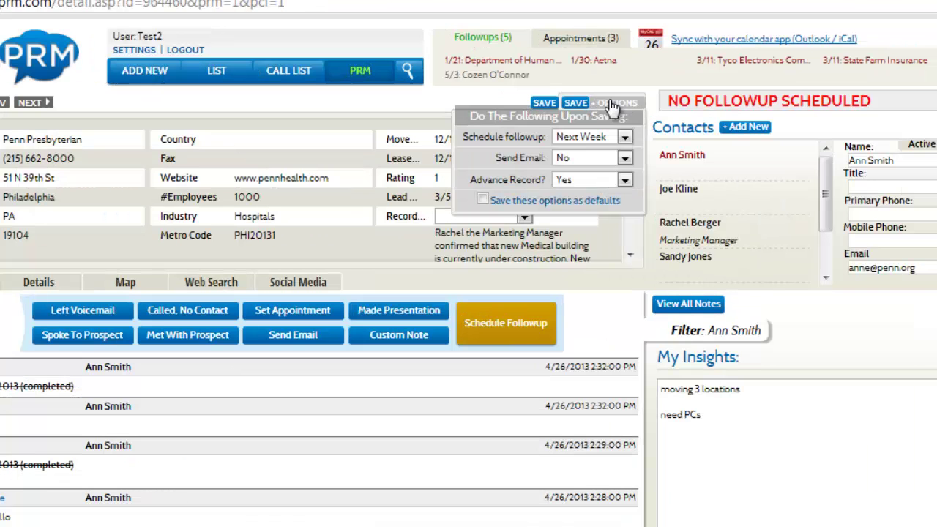
left_click(625, 138)
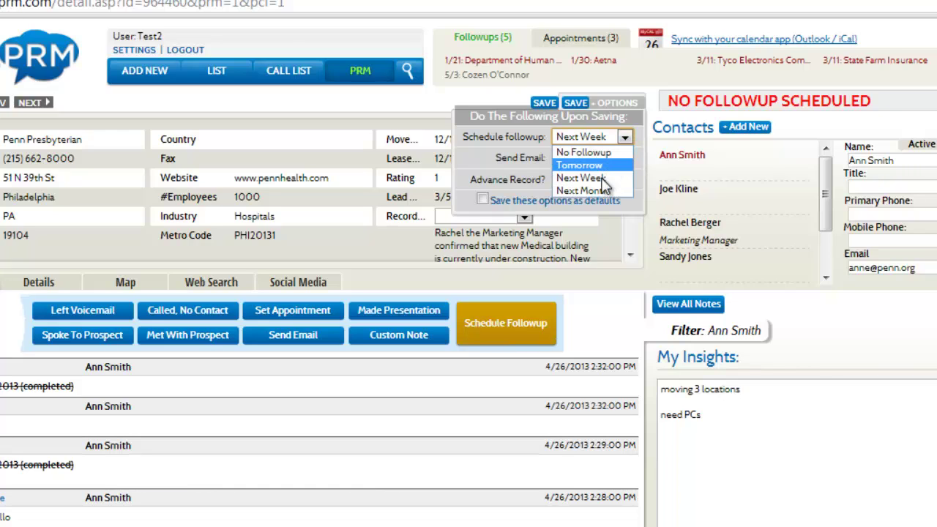
left_click(598, 181)
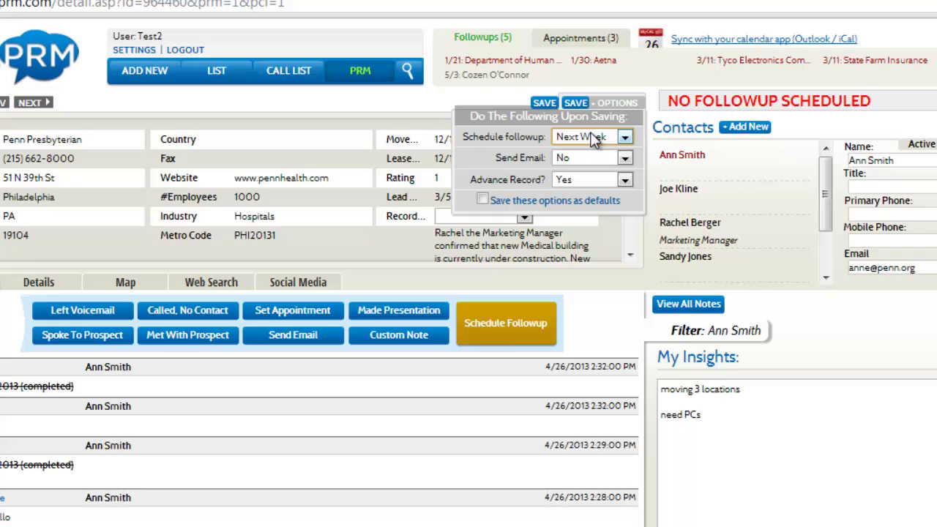
left_click(622, 161)
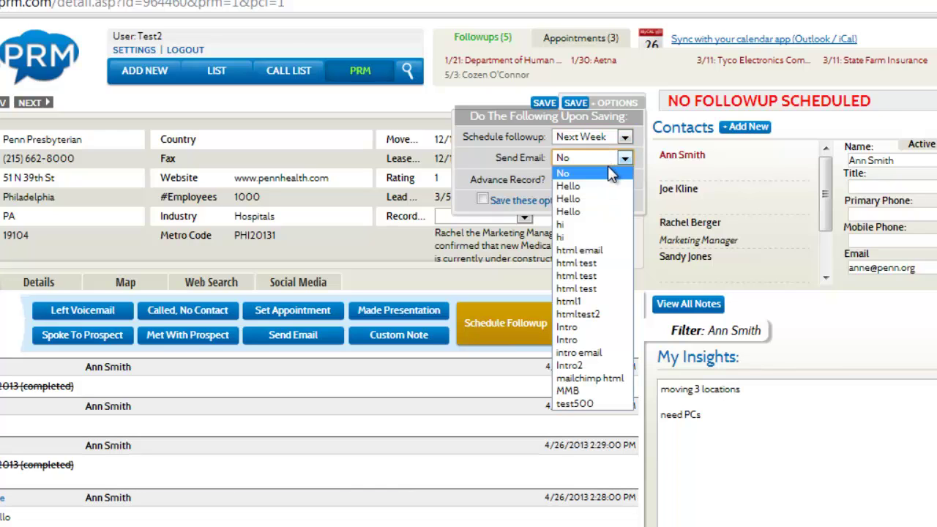
left_click(601, 174)
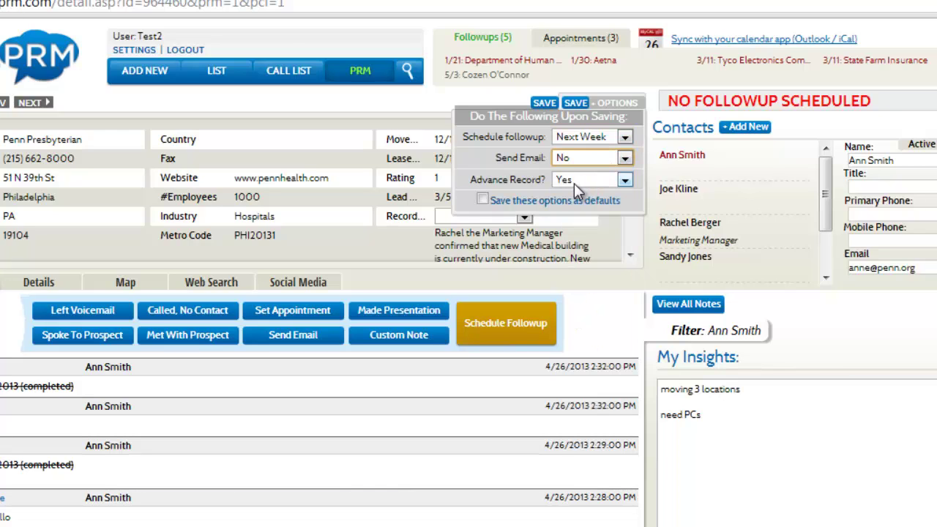
left_click(574, 182)
left_click(573, 182)
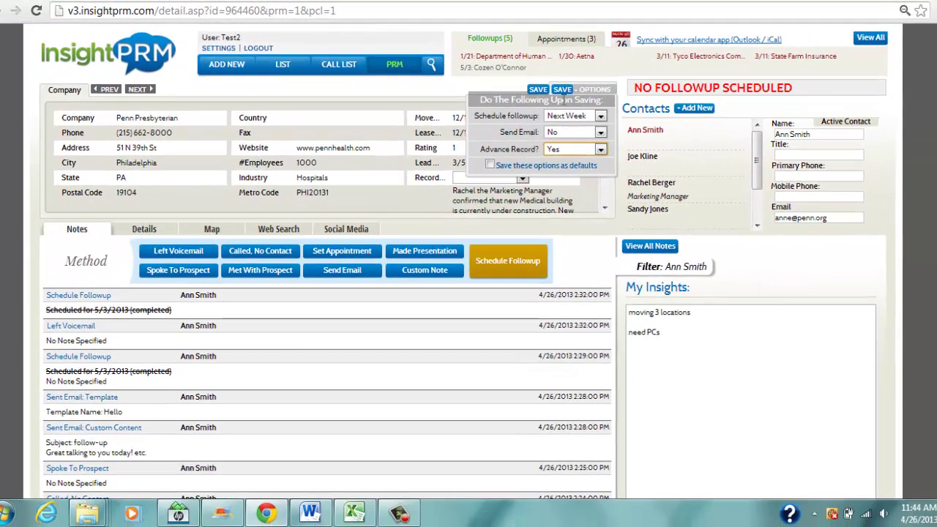
left_click(541, 95)
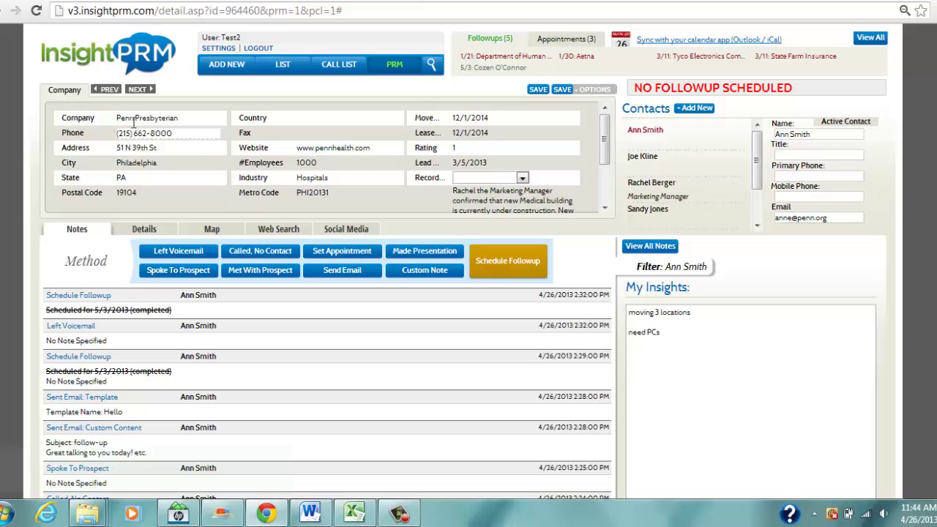
Log Left Voicemail notes for Penn, Vanguard, U.S. General Services and Airgas, Spoke To Prospect for Cozen, saving each.
left_click(175, 254)
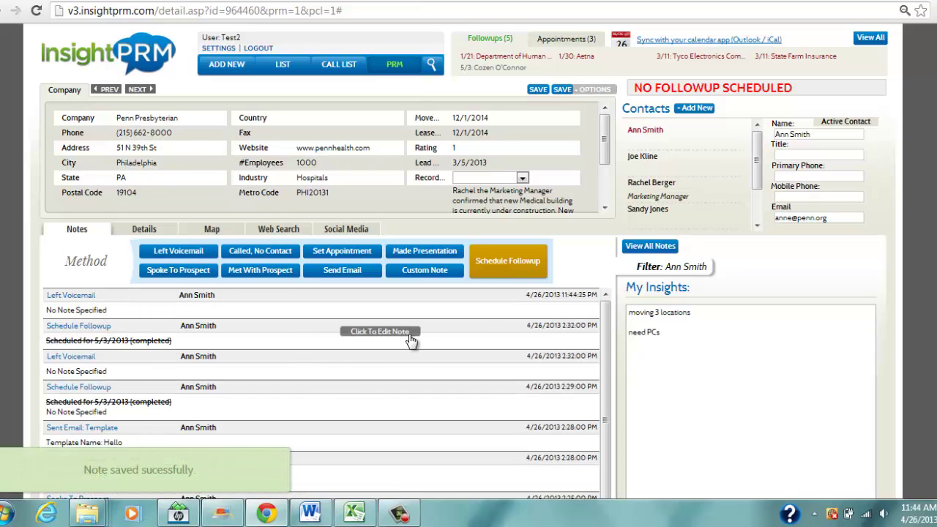
left_click(563, 92)
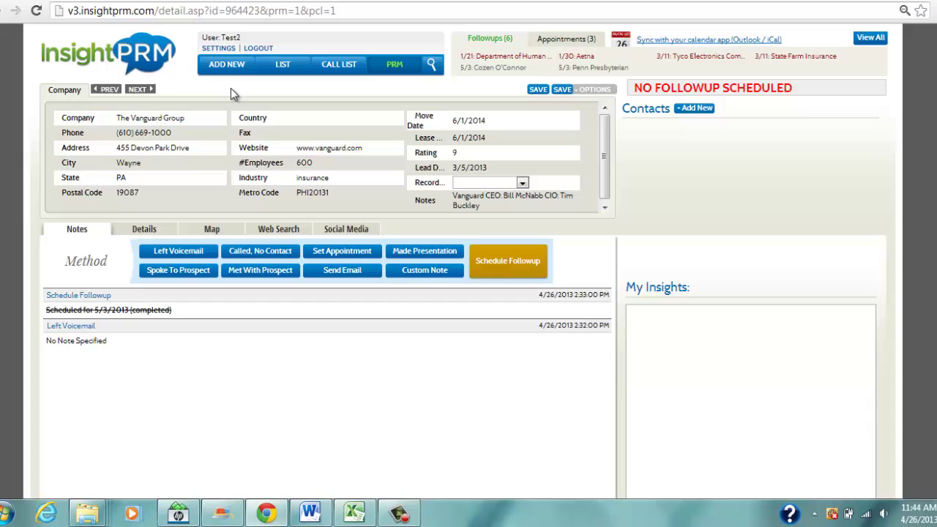
left_click(180, 253)
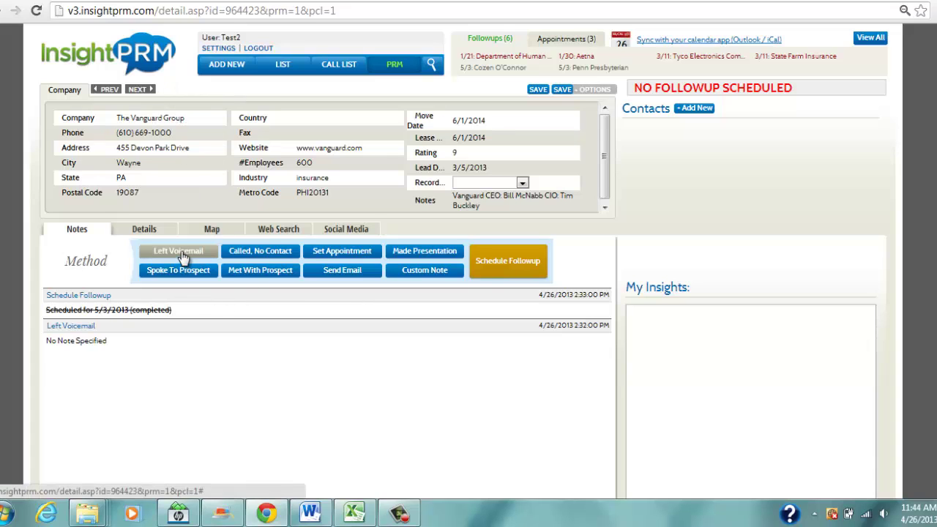
left_click(565, 94)
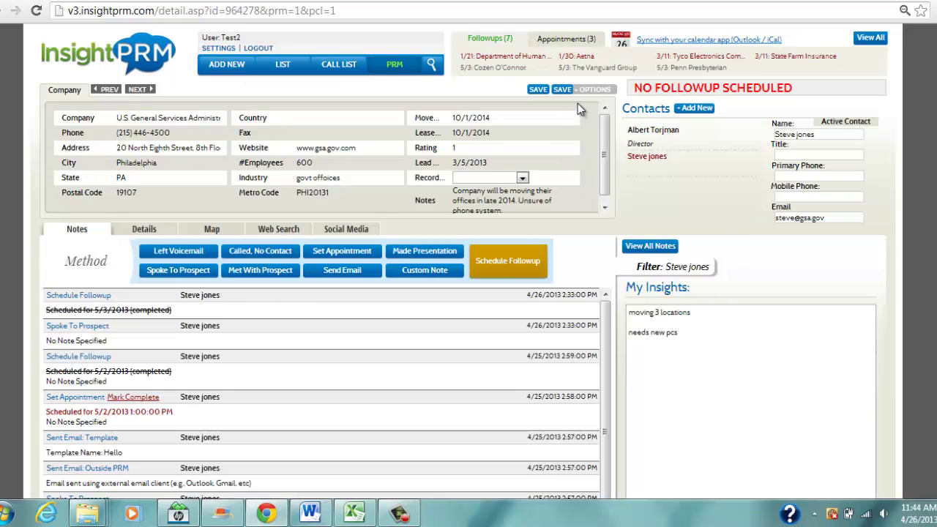
left_click(178, 253)
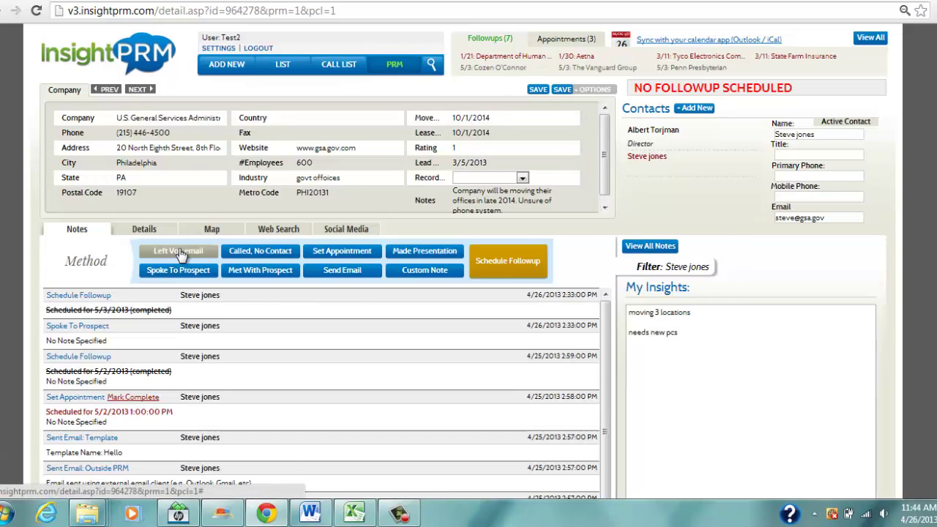
left_click(563, 90)
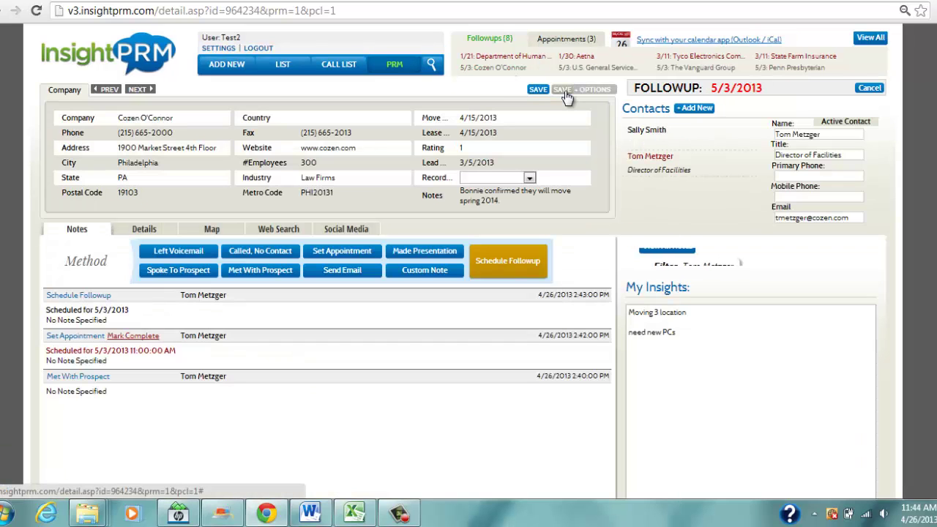
left_click(176, 272)
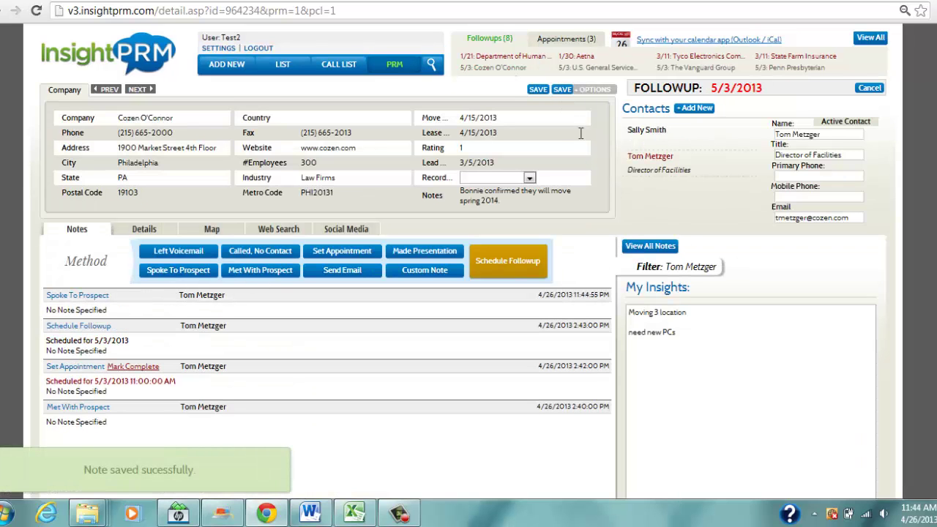
left_click(562, 90)
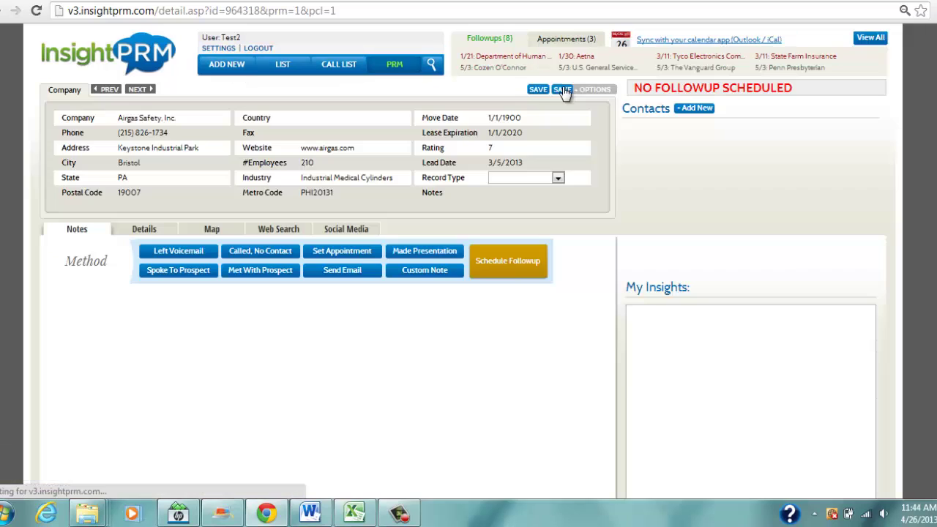
left_click(181, 251)
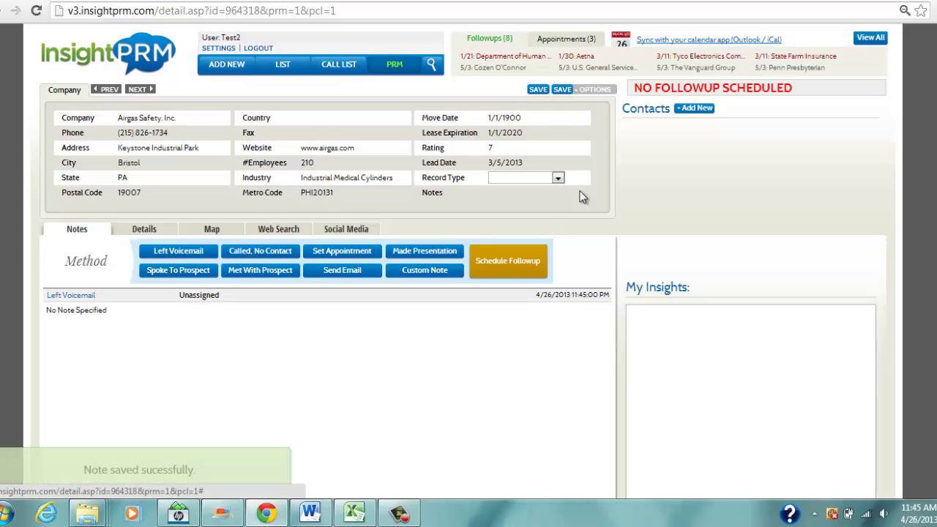
left_click(562, 90)
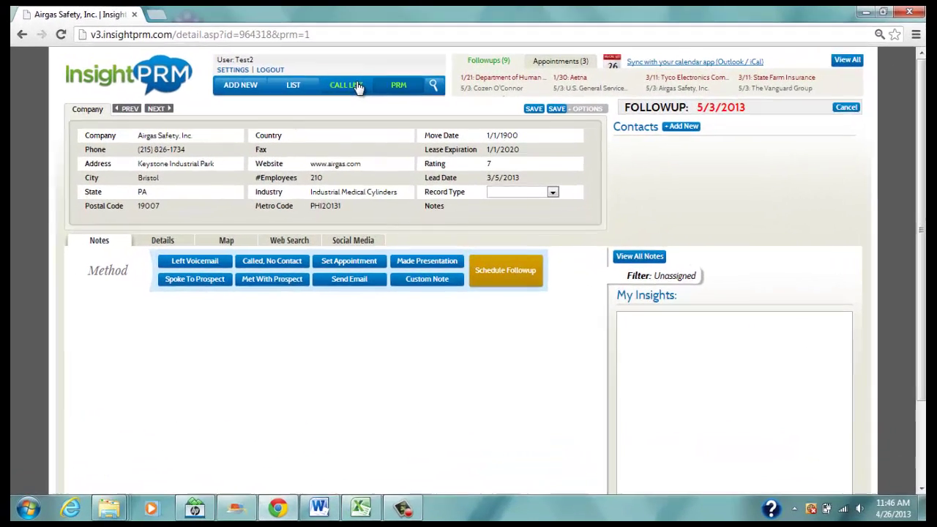
Open the Call List, which now shows 0 records found.
left_click(392, 143)
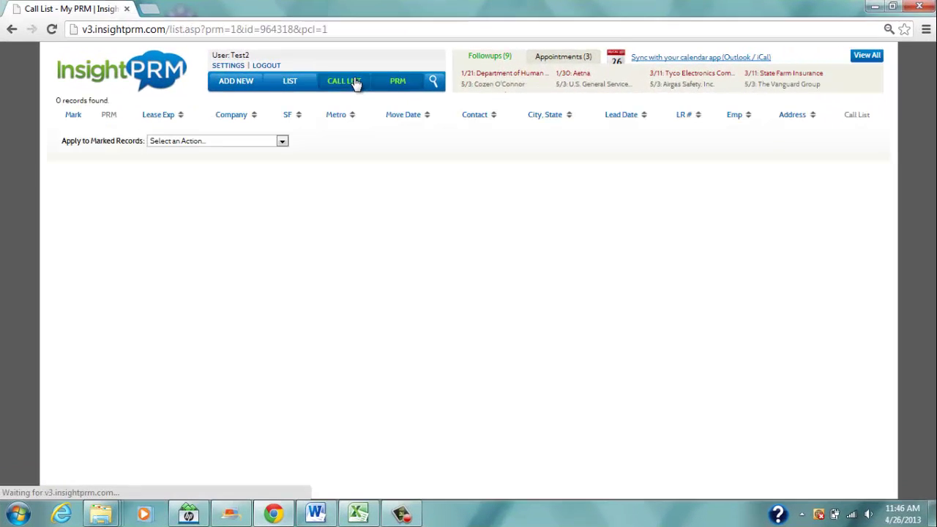